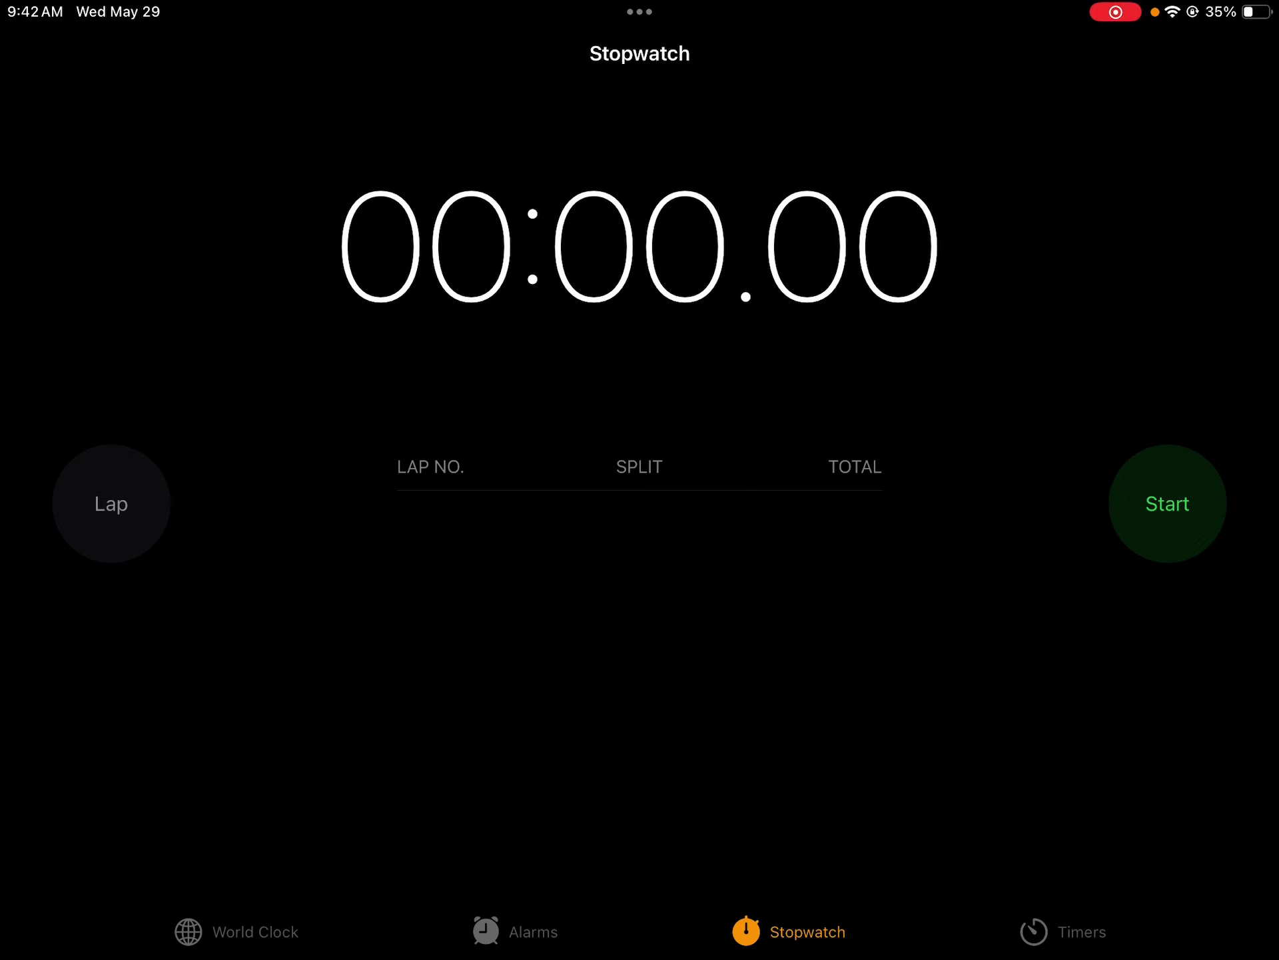
Run the first quick stopwatch start-stop attempts, then reset the time and laps to zero.
left_click(1169, 505)
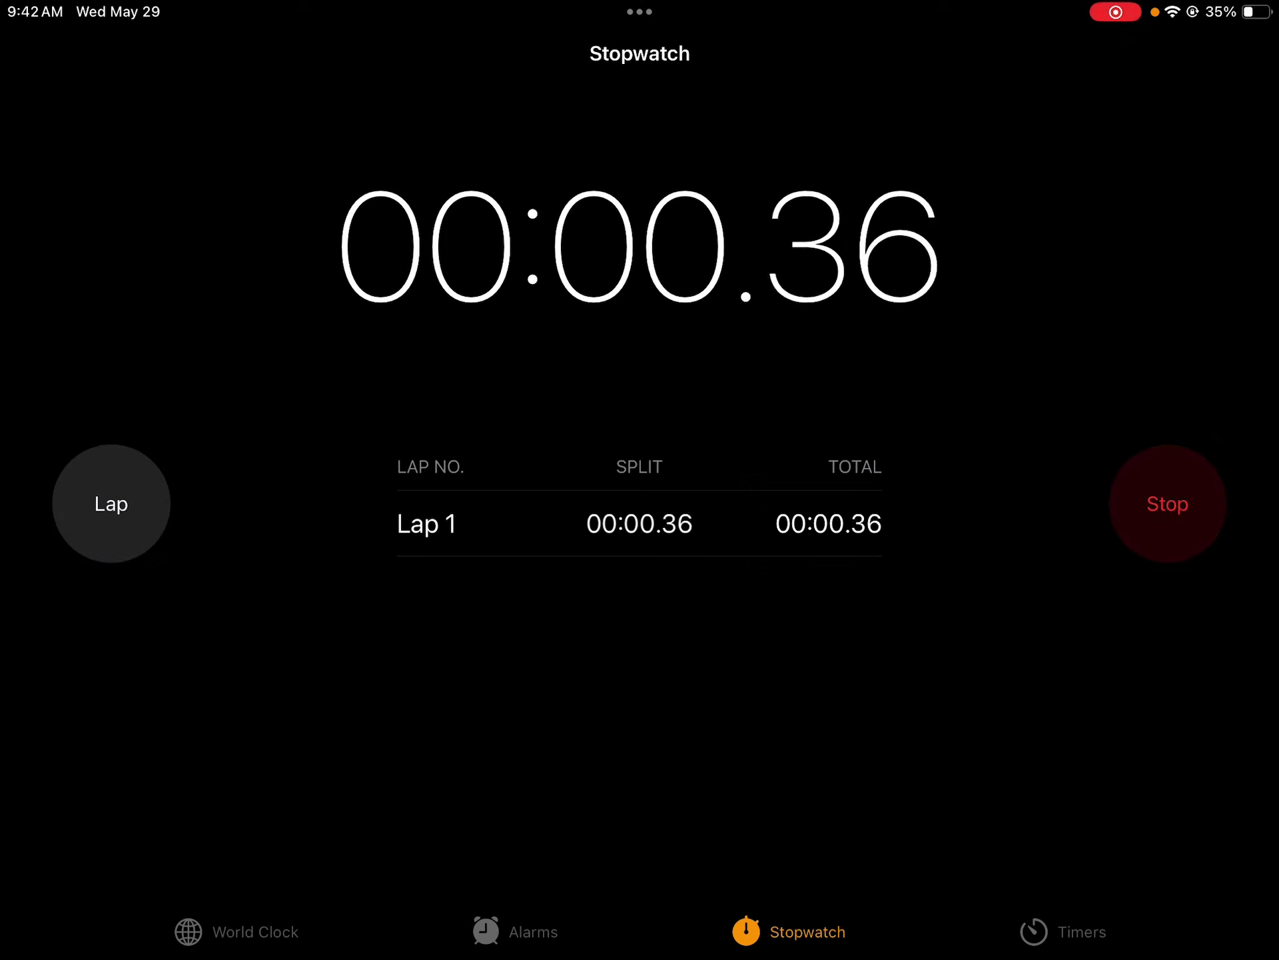
left_click(111, 504)
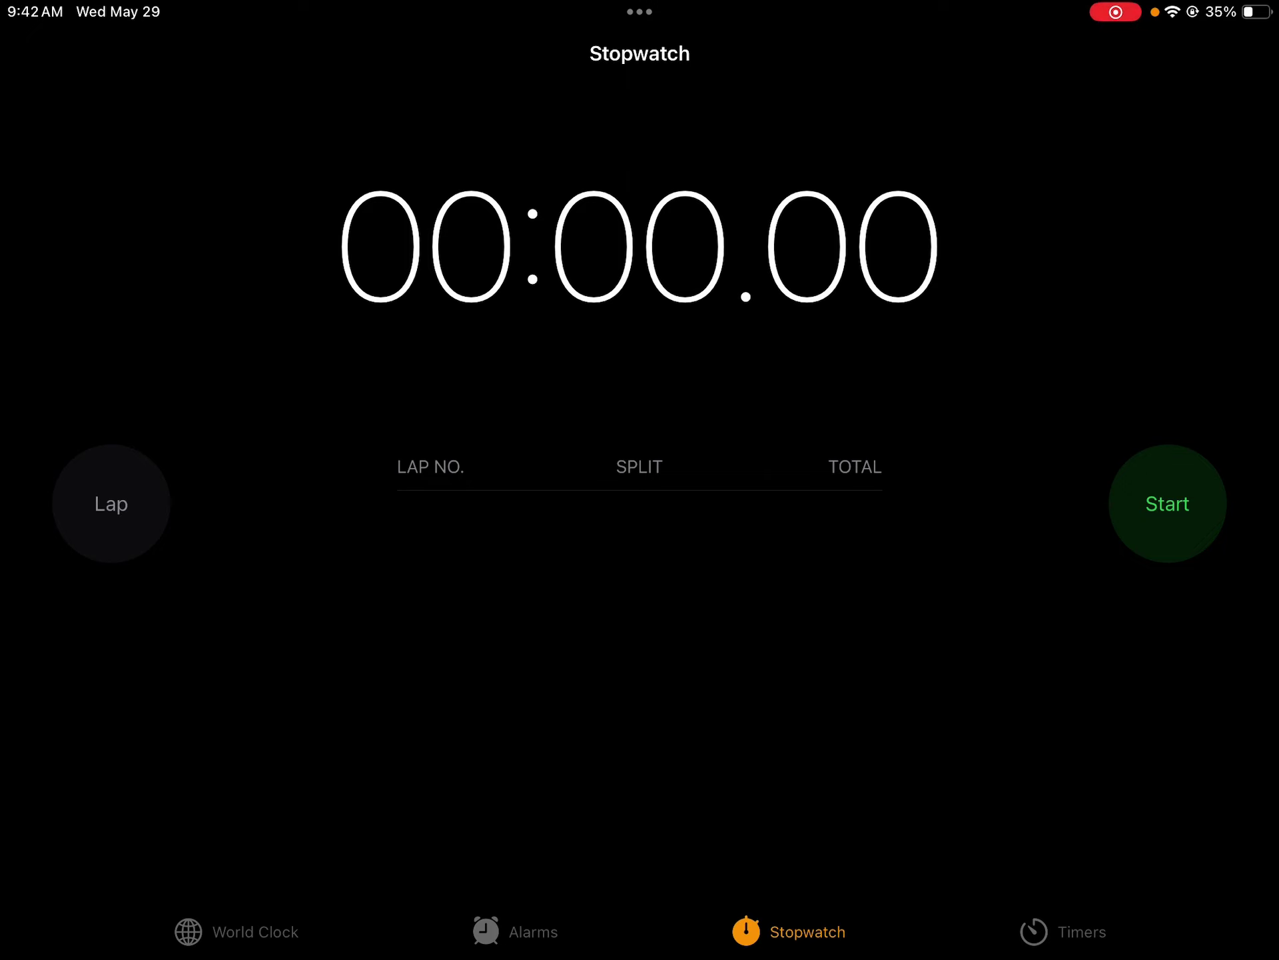
left_click(1168, 504)
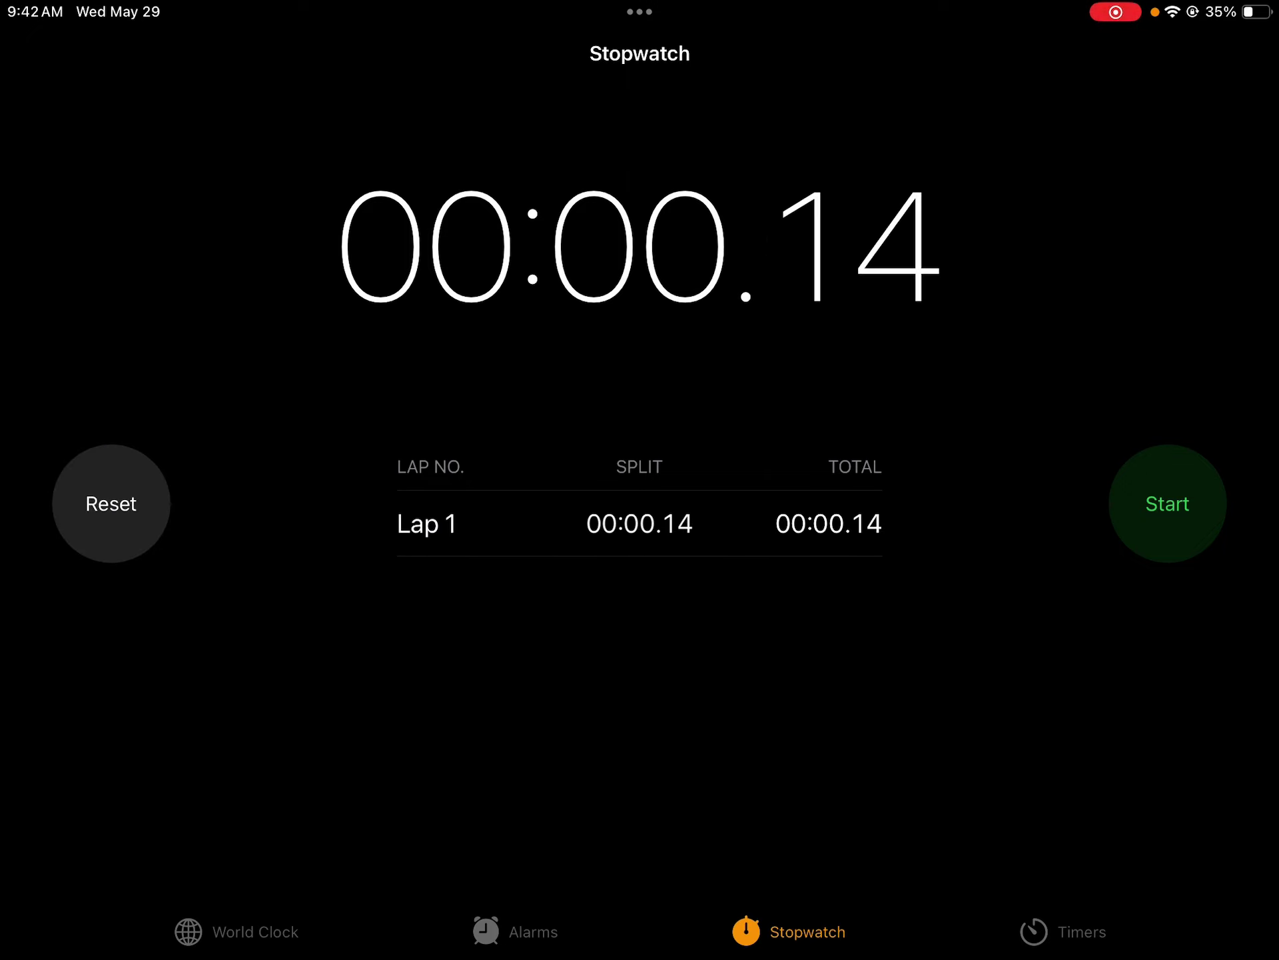
left_click(111, 504)
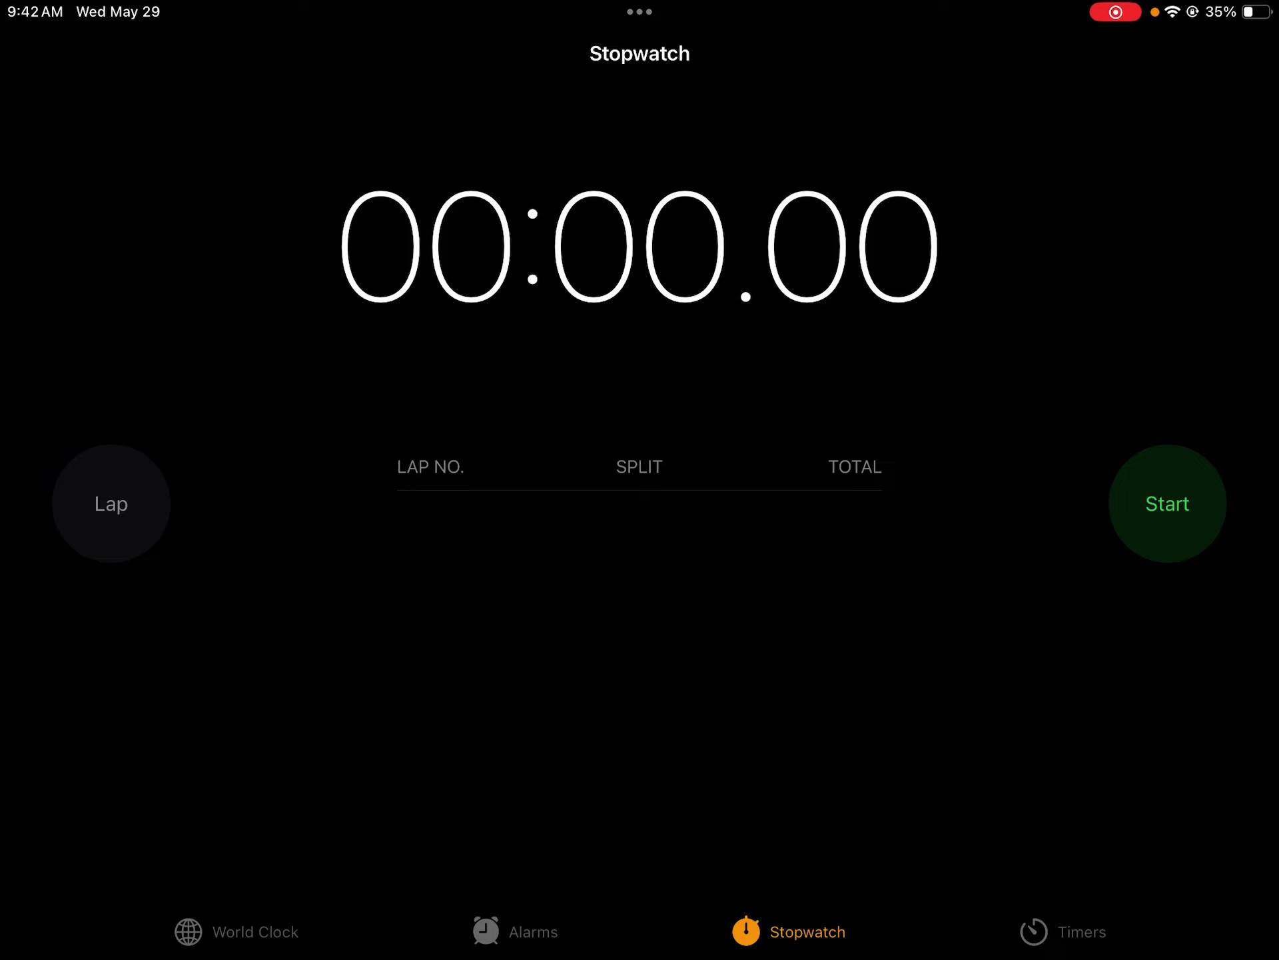
left_click(1168, 504)
left_click(1168, 504)
left_click(111, 505)
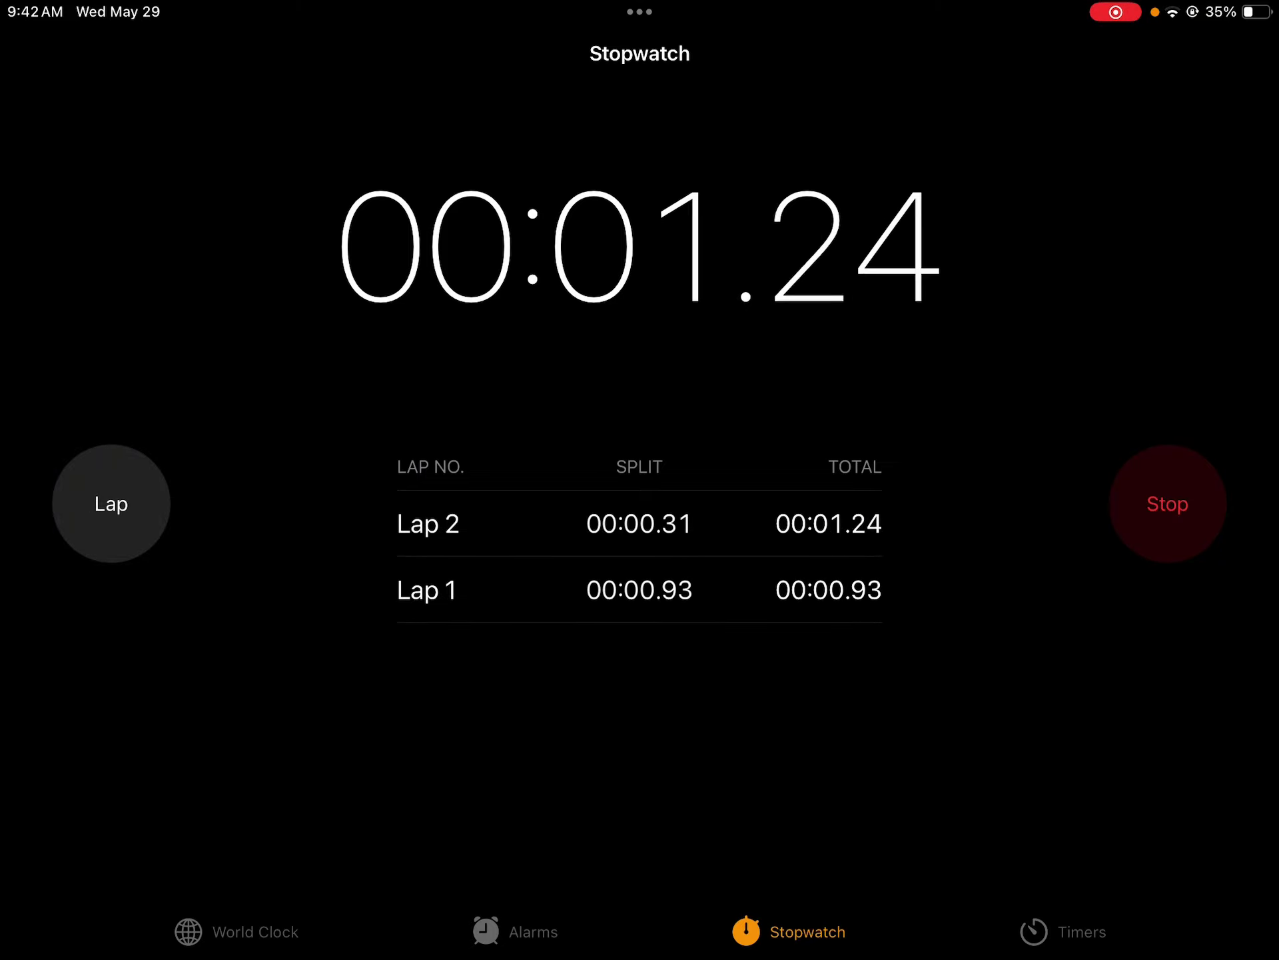
left_click(1168, 505)
left_click(112, 504)
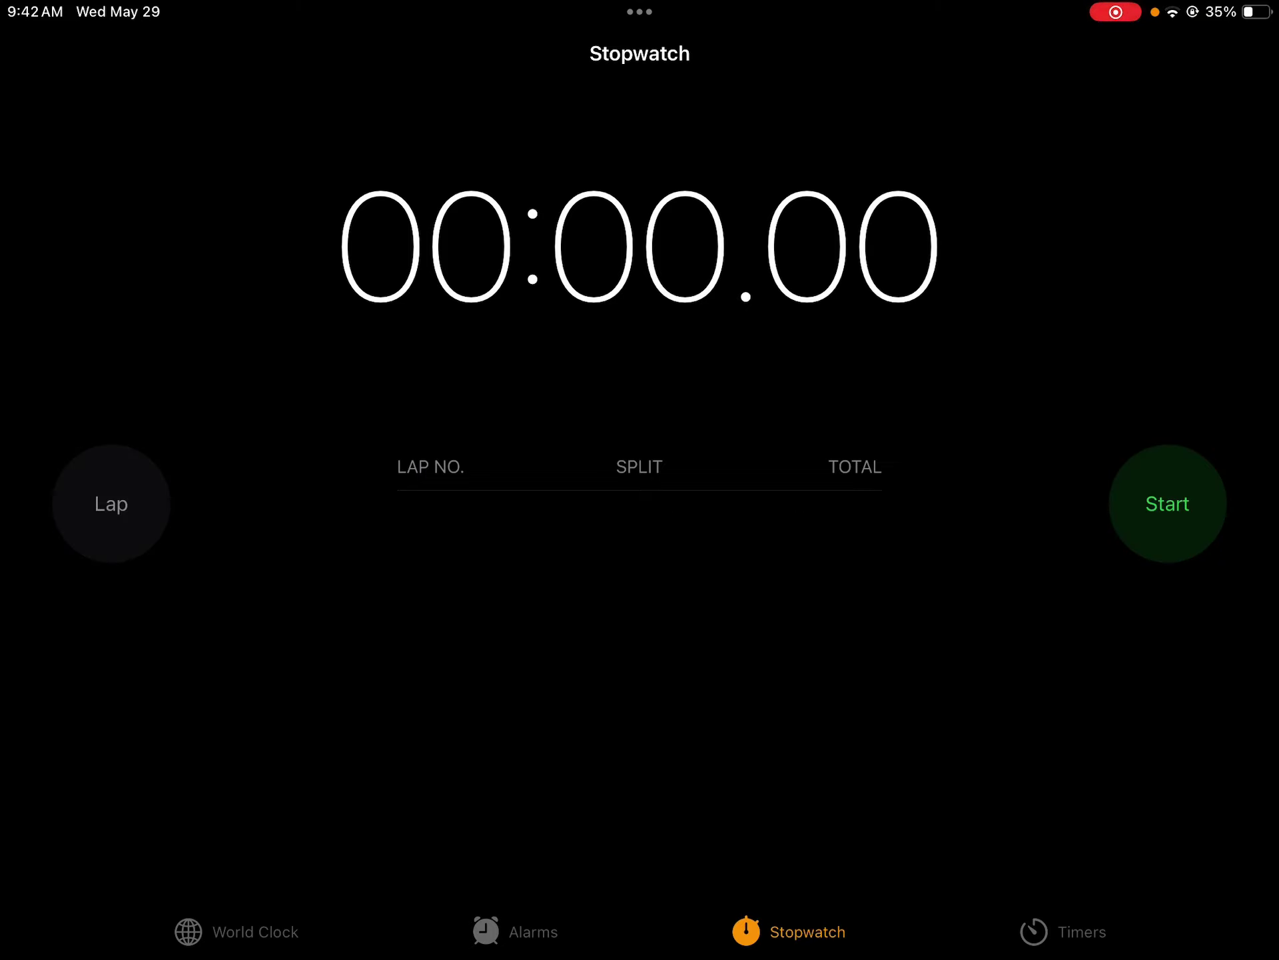
Keep making fast start-stop attempts until reaching 00:00.08, then reset to zero.
left_click(1168, 504)
left_click(110, 504)
left_click(1167, 504)
left_click(111, 505)
left_click(1168, 504)
left_click(1168, 504)
left_click(111, 503)
left_click(1167, 504)
left_click(1168, 503)
left_click(111, 504)
left_click(1167, 505)
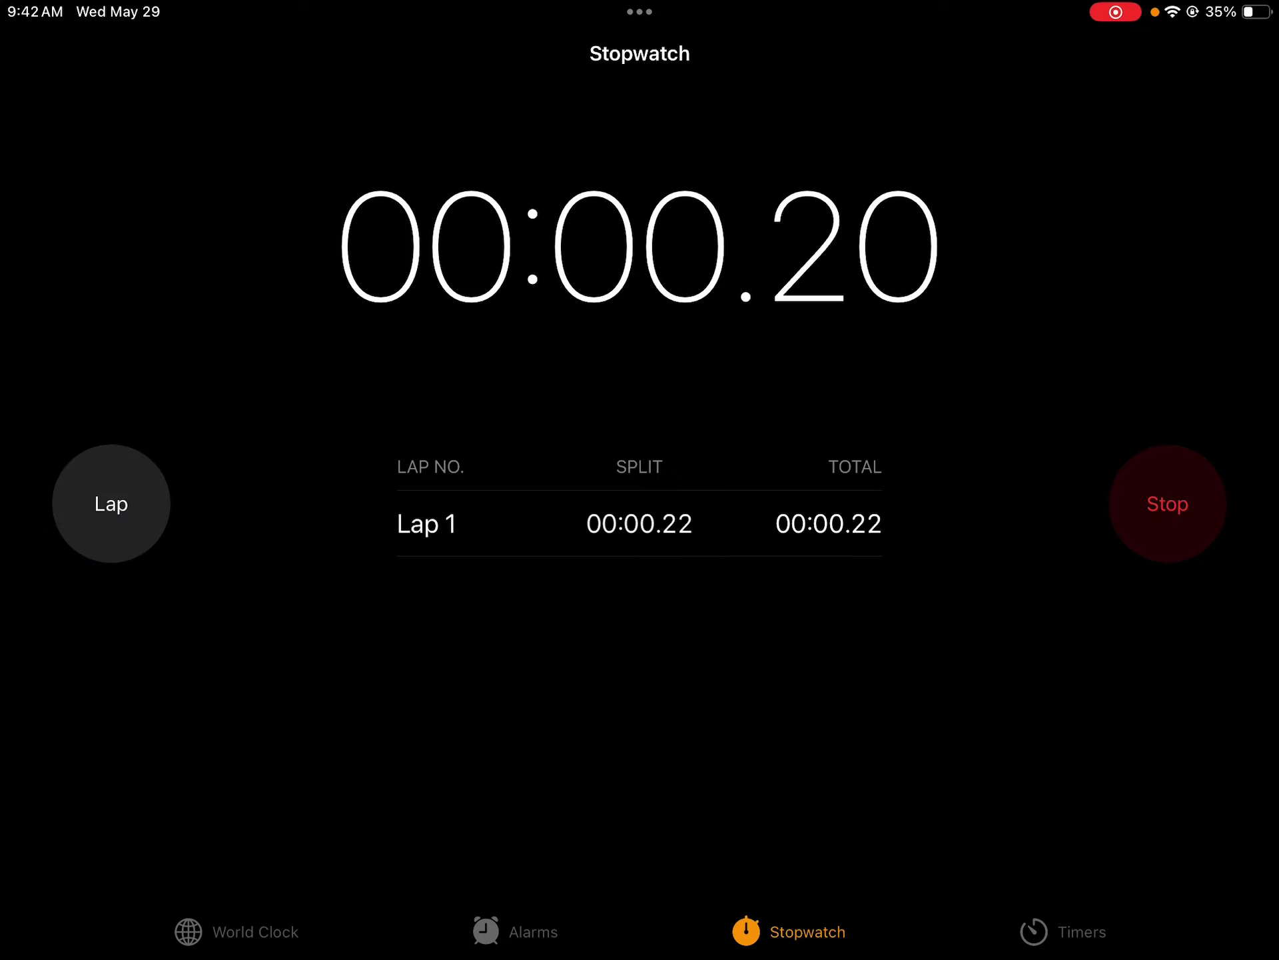
left_click(111, 505)
left_click(1167, 504)
left_click(1168, 504)
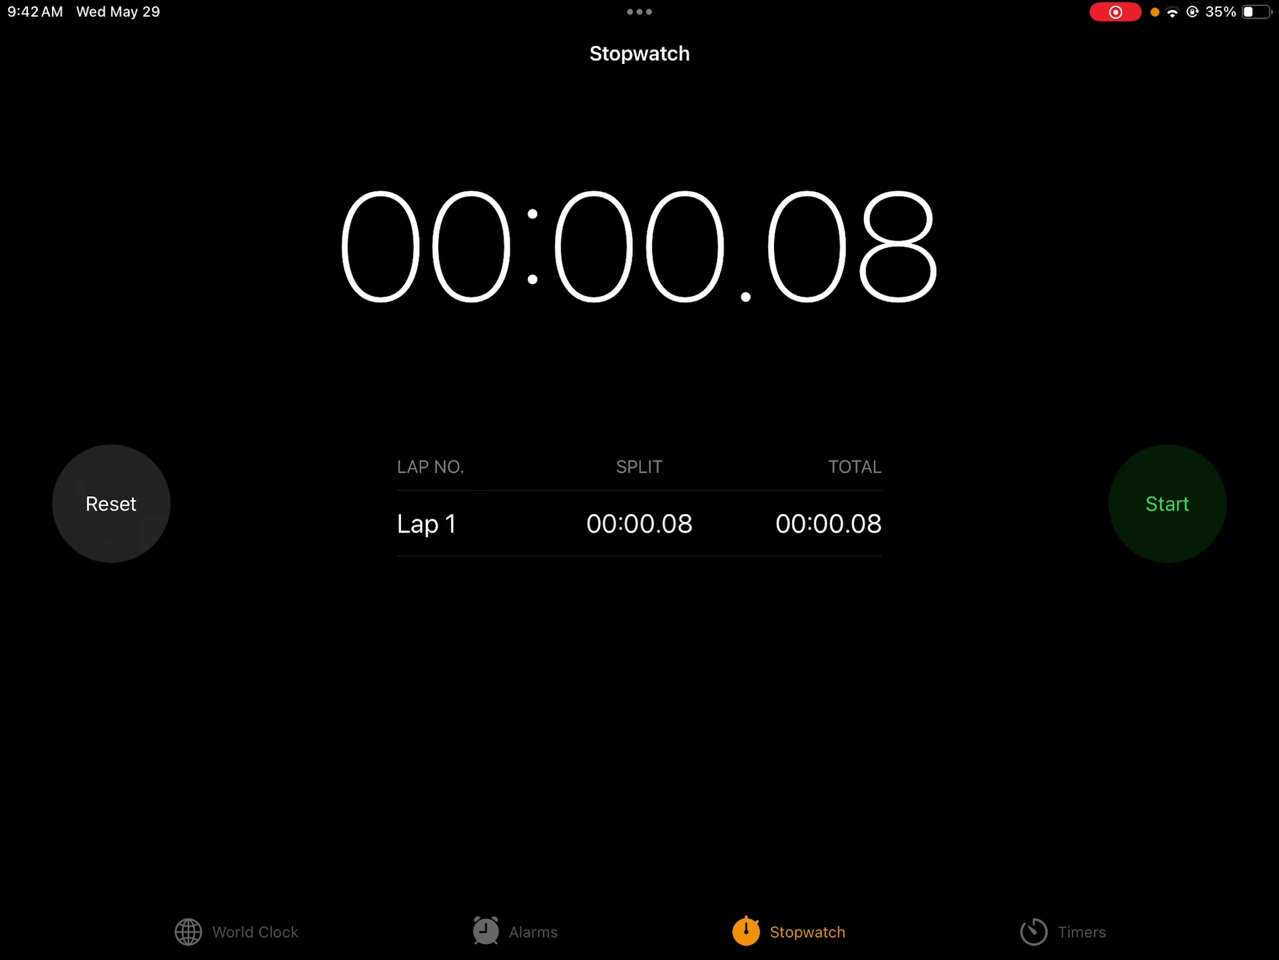
left_click(111, 504)
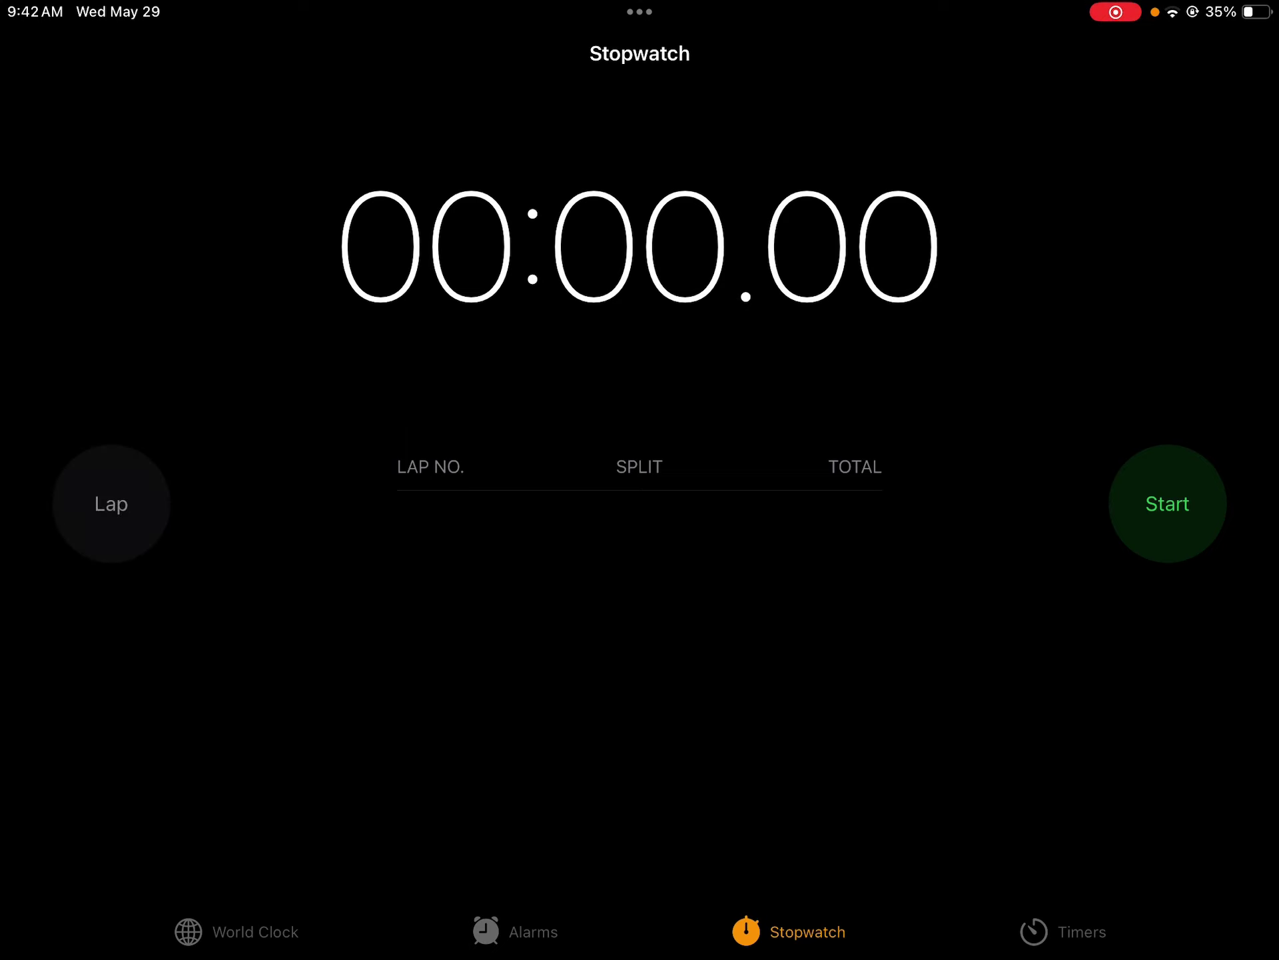
Repeat quick start-stop attempts until getting 00:00.11, then reset it to zero.
left_click(1167, 505)
left_click(111, 503)
left_click(1168, 504)
left_click(1168, 504)
left_click(111, 503)
left_click(1169, 504)
left_click(110, 504)
left_click(1167, 504)
left_click(111, 504)
left_click(1168, 504)
left_click(111, 505)
left_click(1168, 503)
left_click(1168, 503)
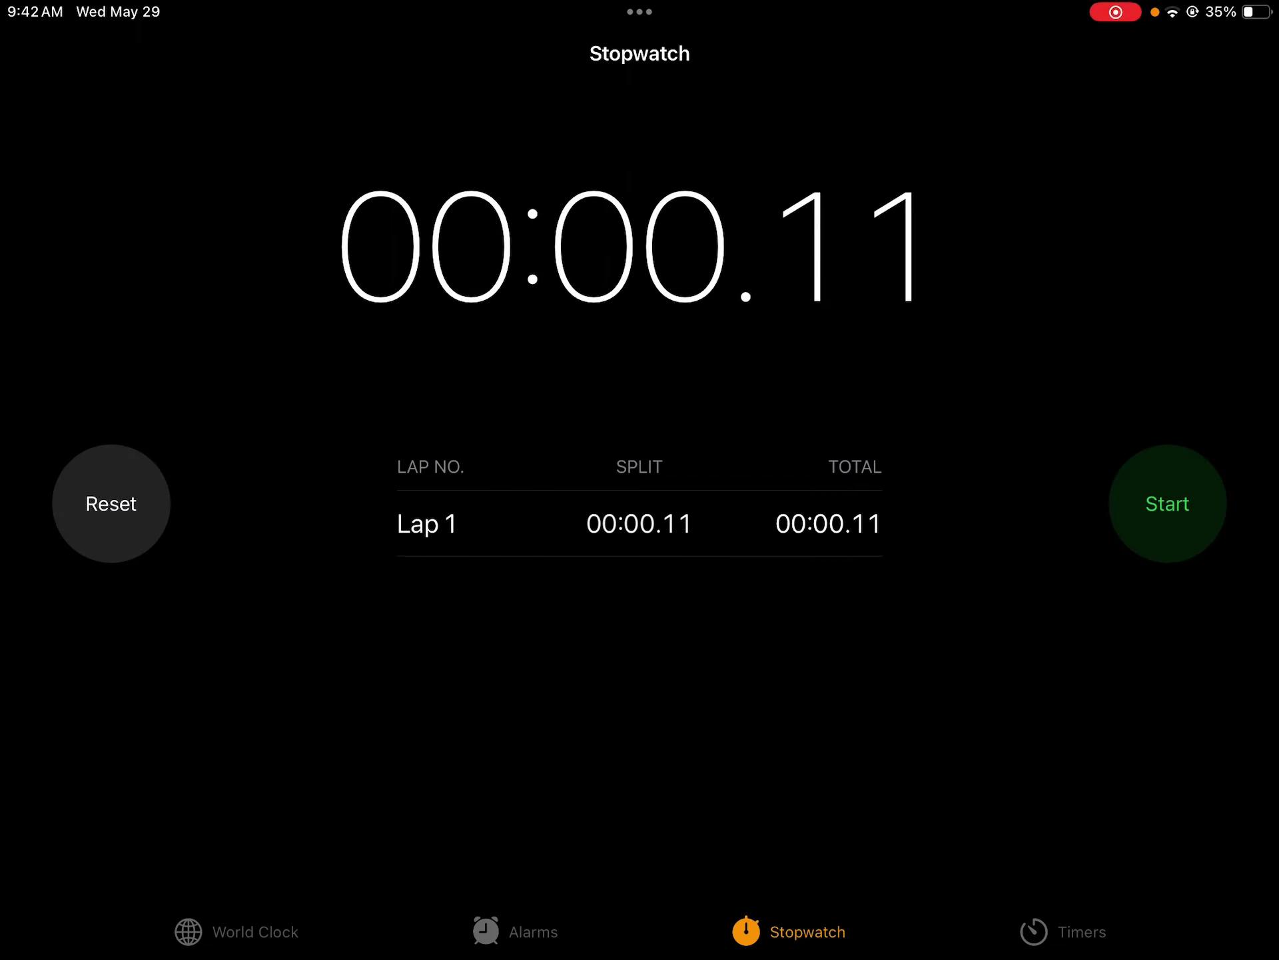
left_click(112, 505)
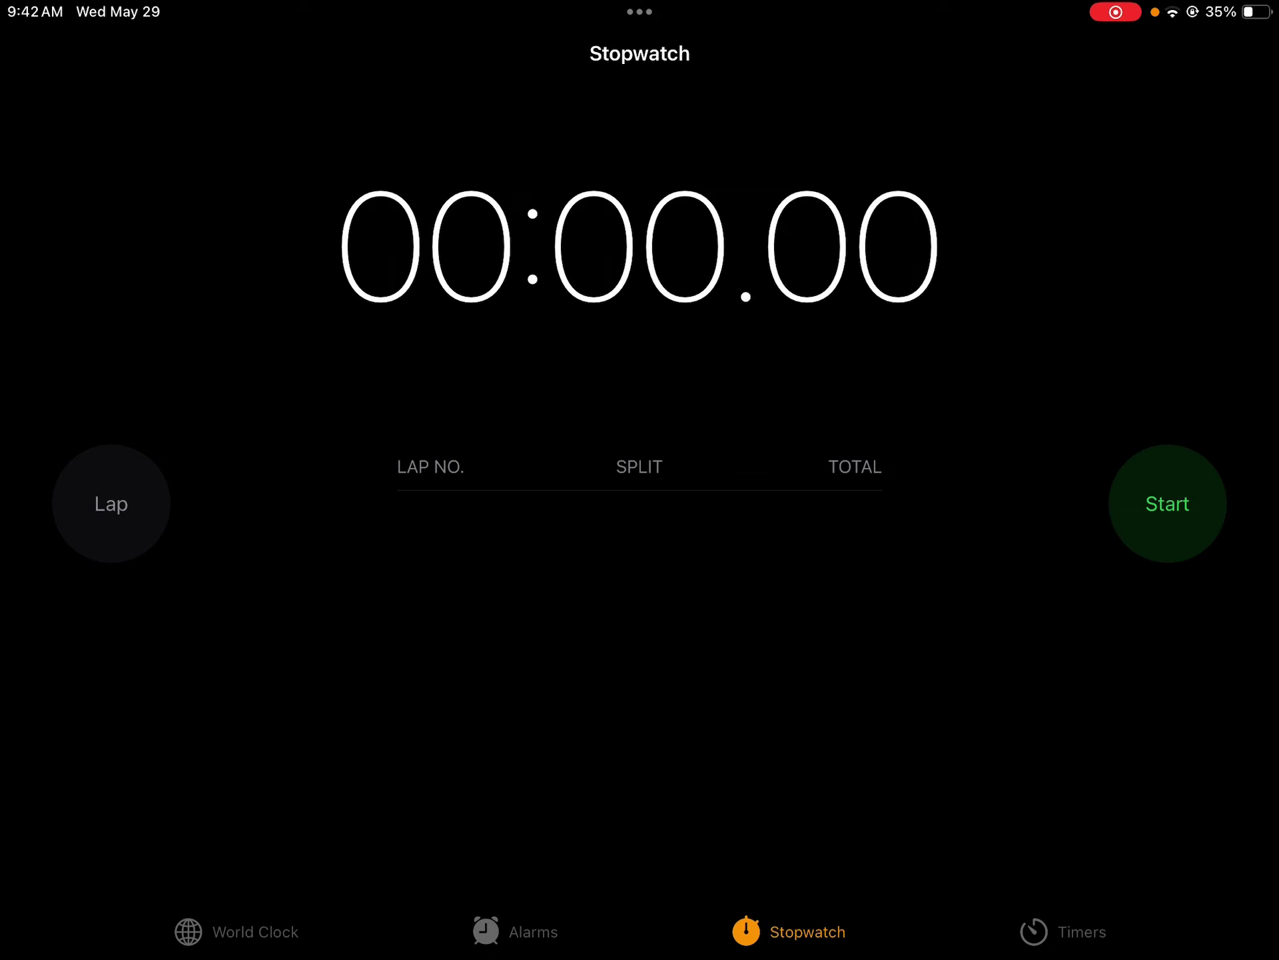
Make more instant start-stop tries, and reset the 00:00.15 result to zero.
left_click(1168, 504)
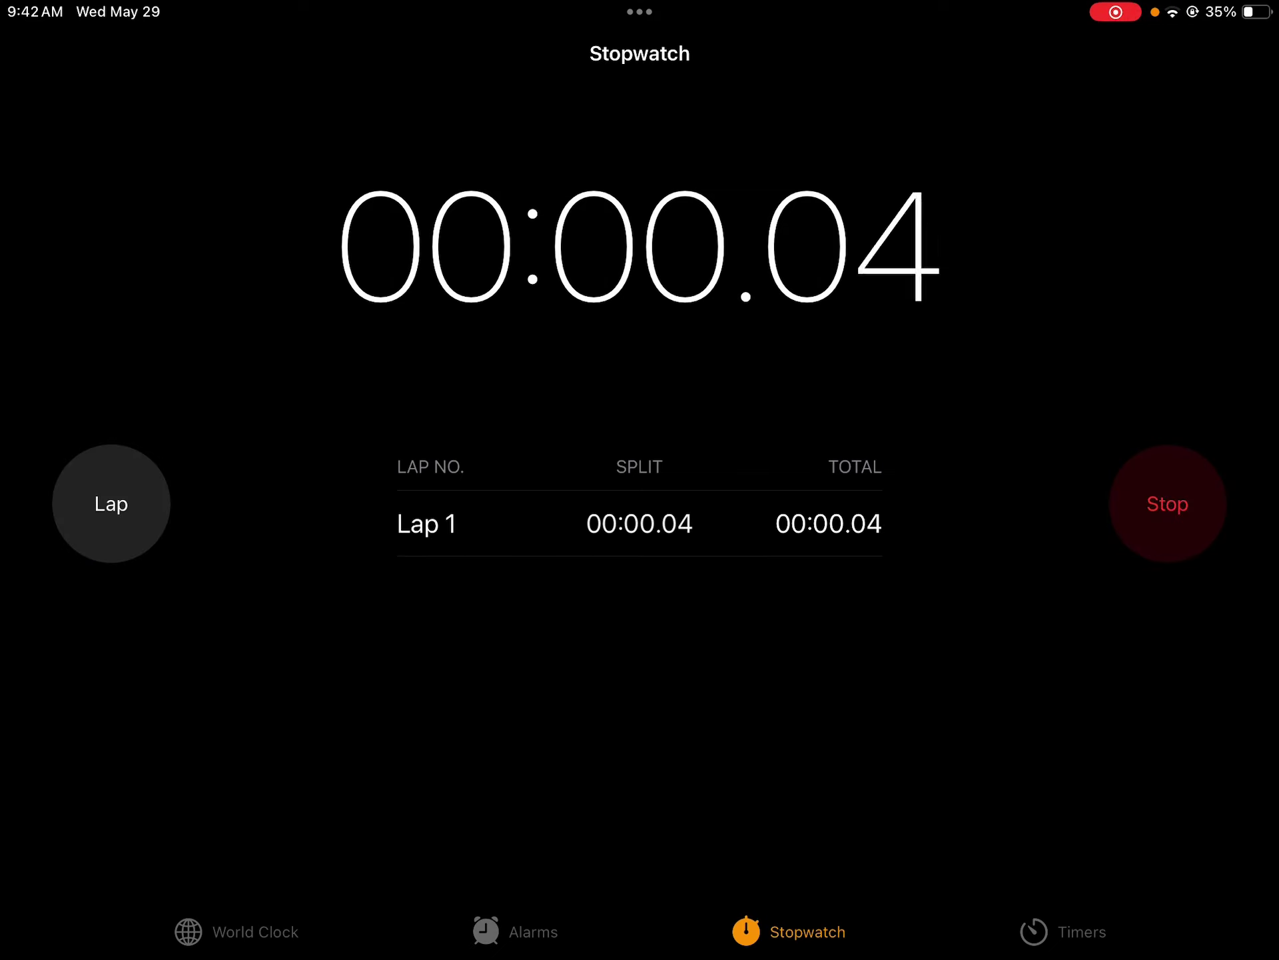
left_click(1168, 504)
left_click(1167, 504)
left_click(110, 504)
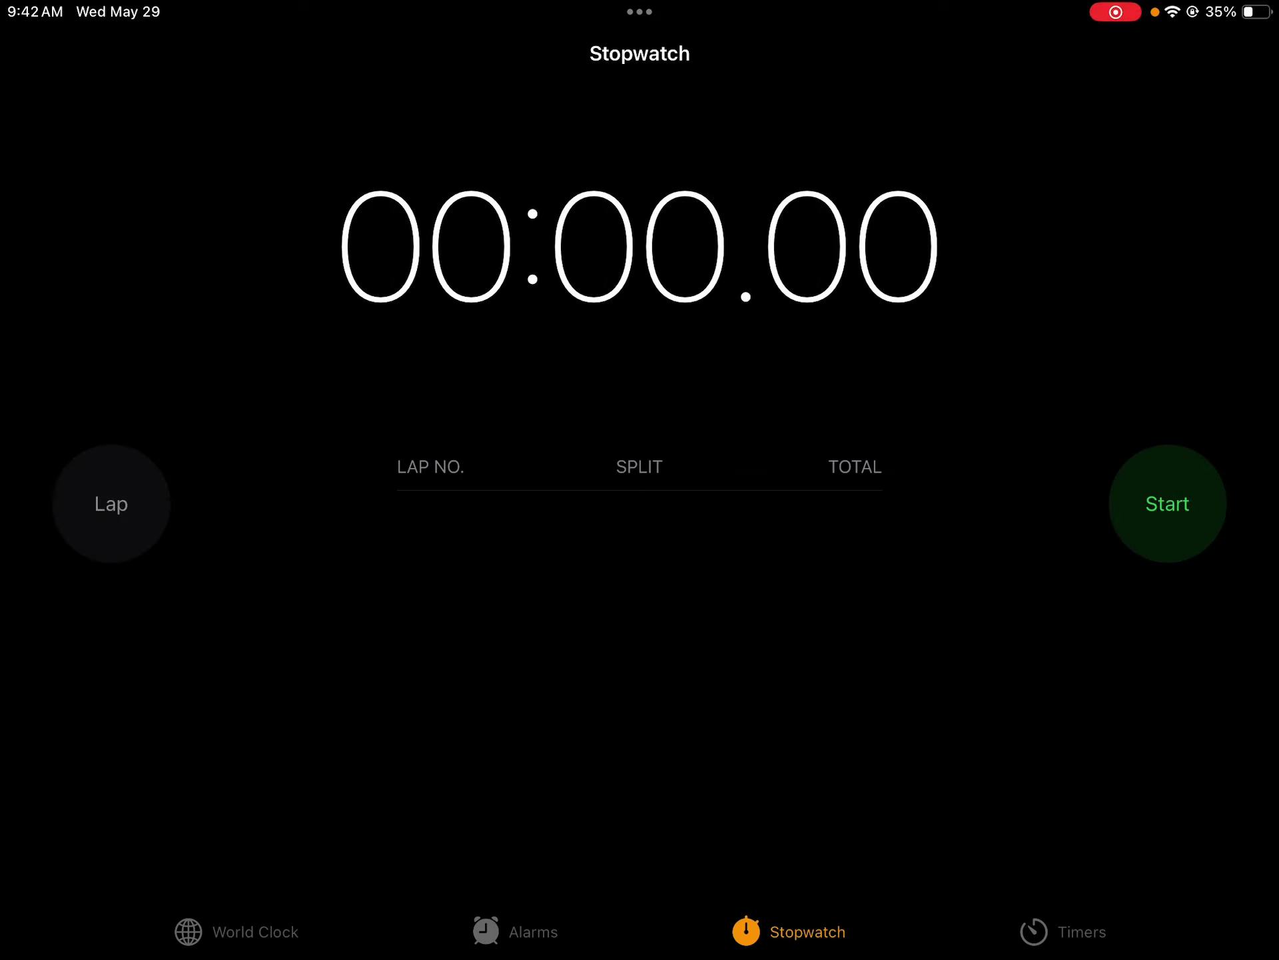
left_click(1168, 504)
left_click(1168, 504)
left_click(111, 504)
left_click(1167, 504)
left_click(1168, 504)
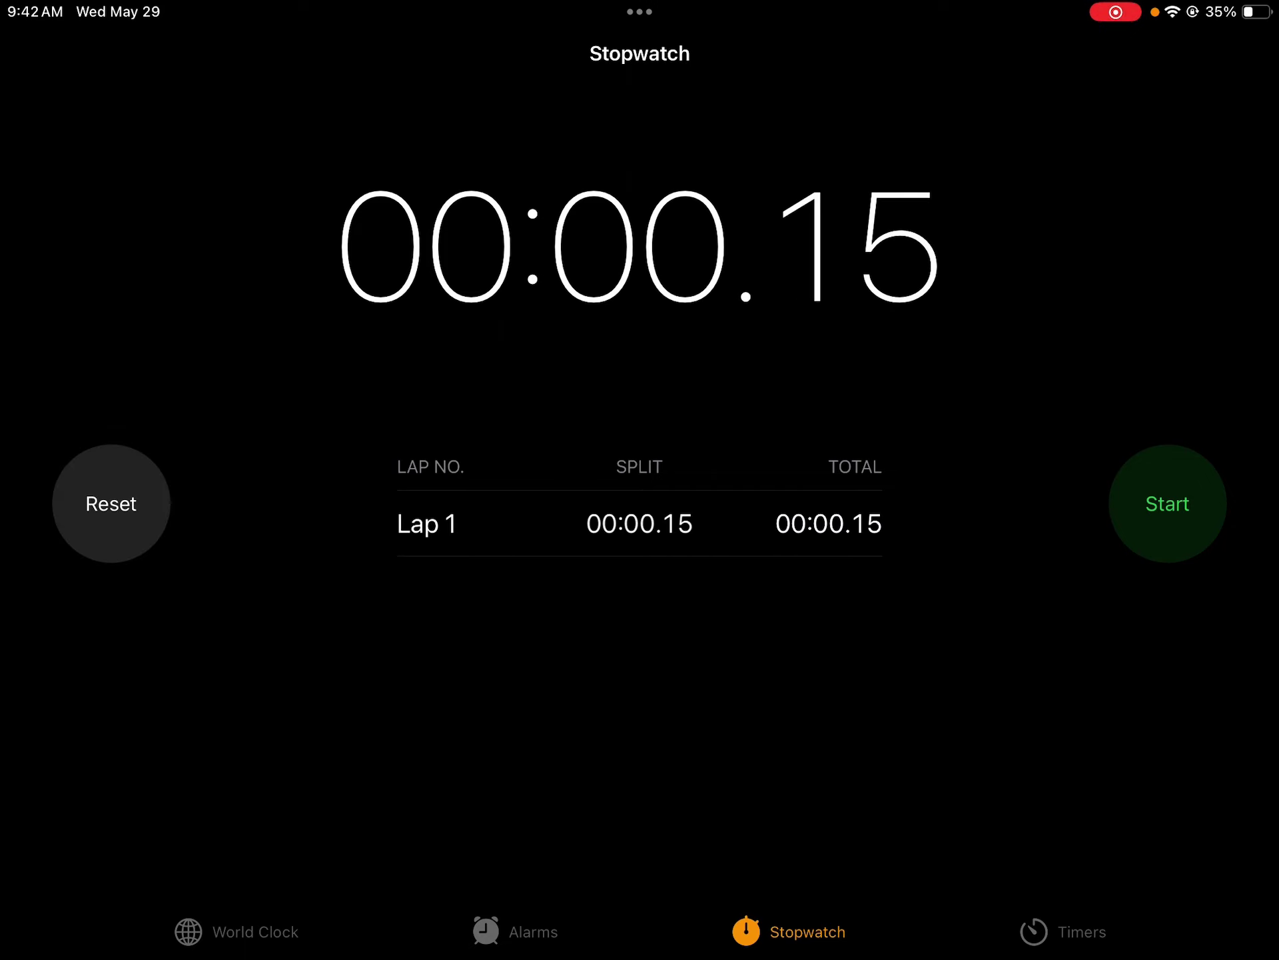
left_click(111, 504)
Run the final attempts, clearing the 00:00.11 and 00:00.70 results back to zero.
left_click(1168, 504)
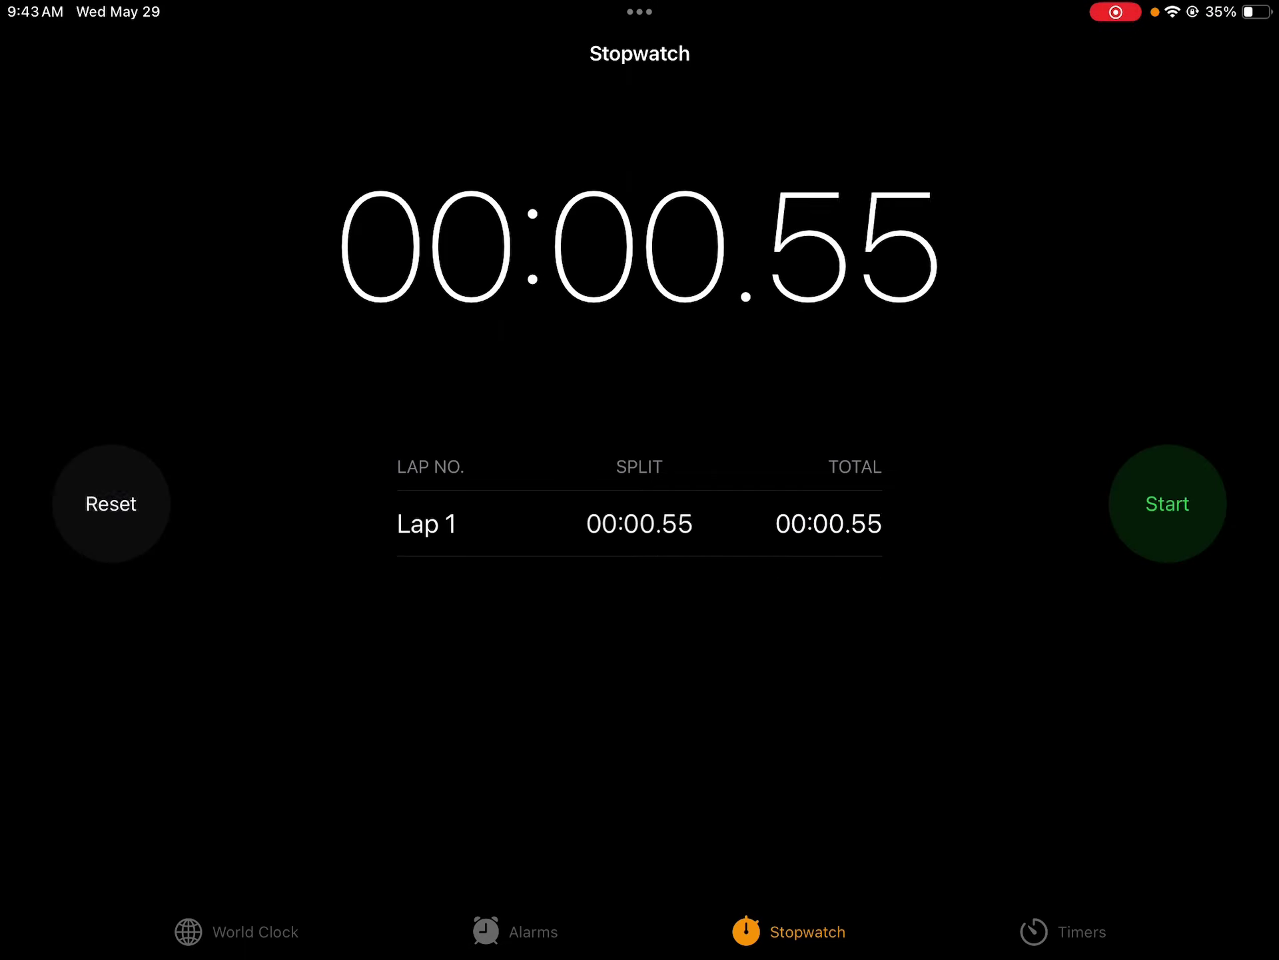
left_click(111, 504)
left_click(1167, 503)
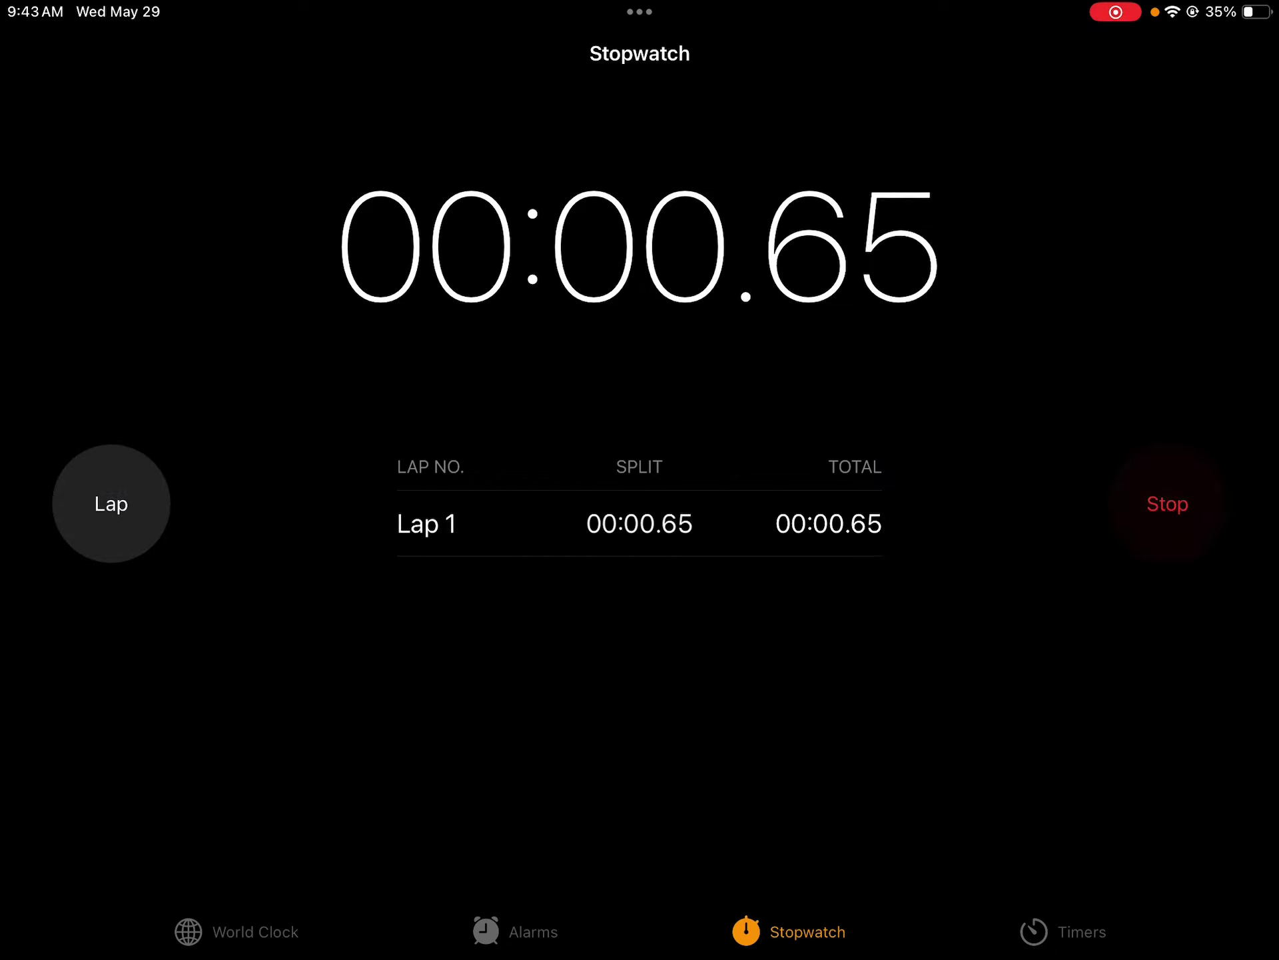
left_click(1168, 505)
left_click(111, 503)
left_click(1168, 504)
left_click(1168, 504)
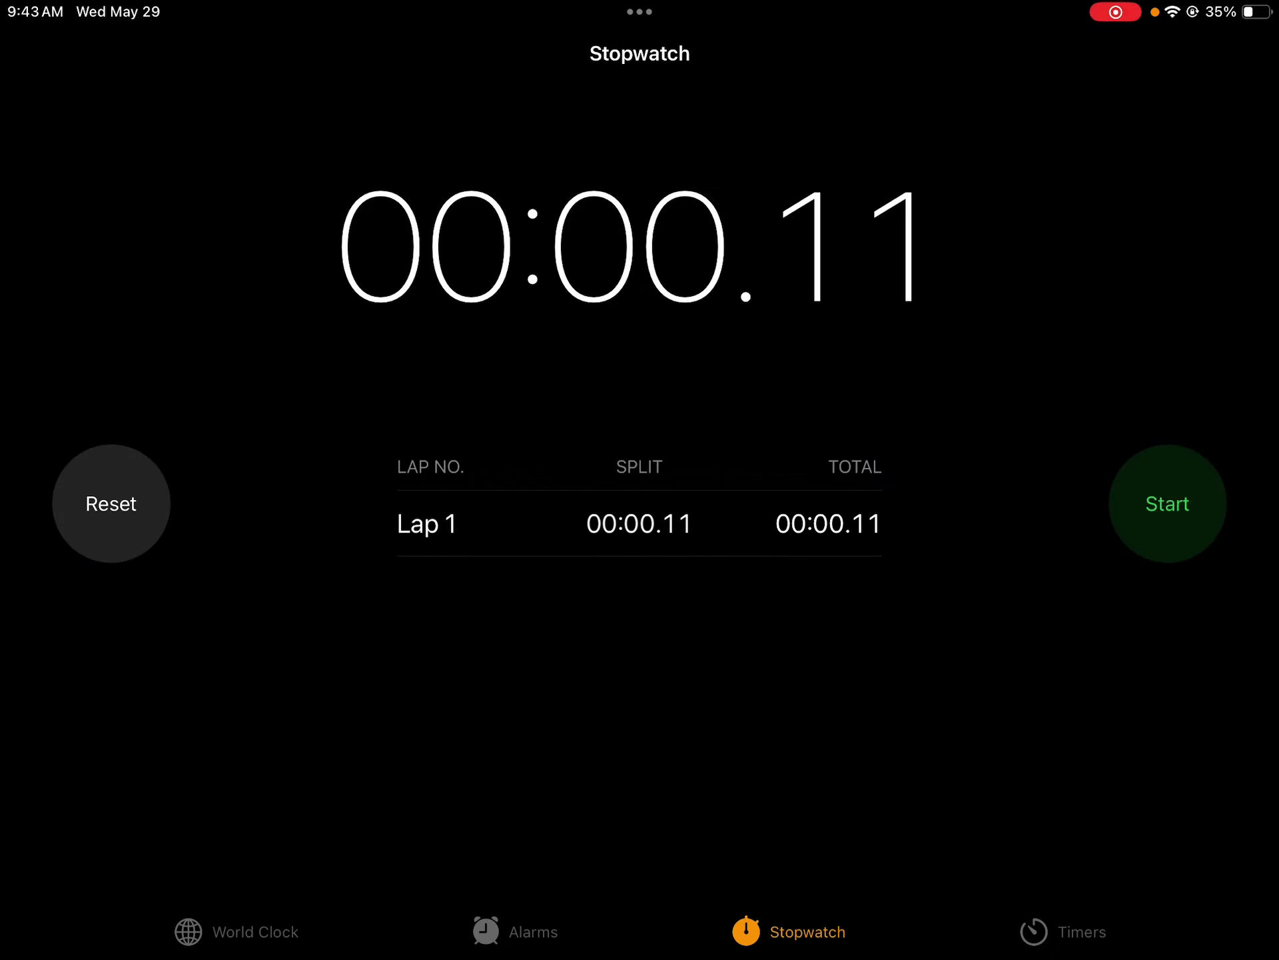
left_click(110, 505)
left_click(1168, 505)
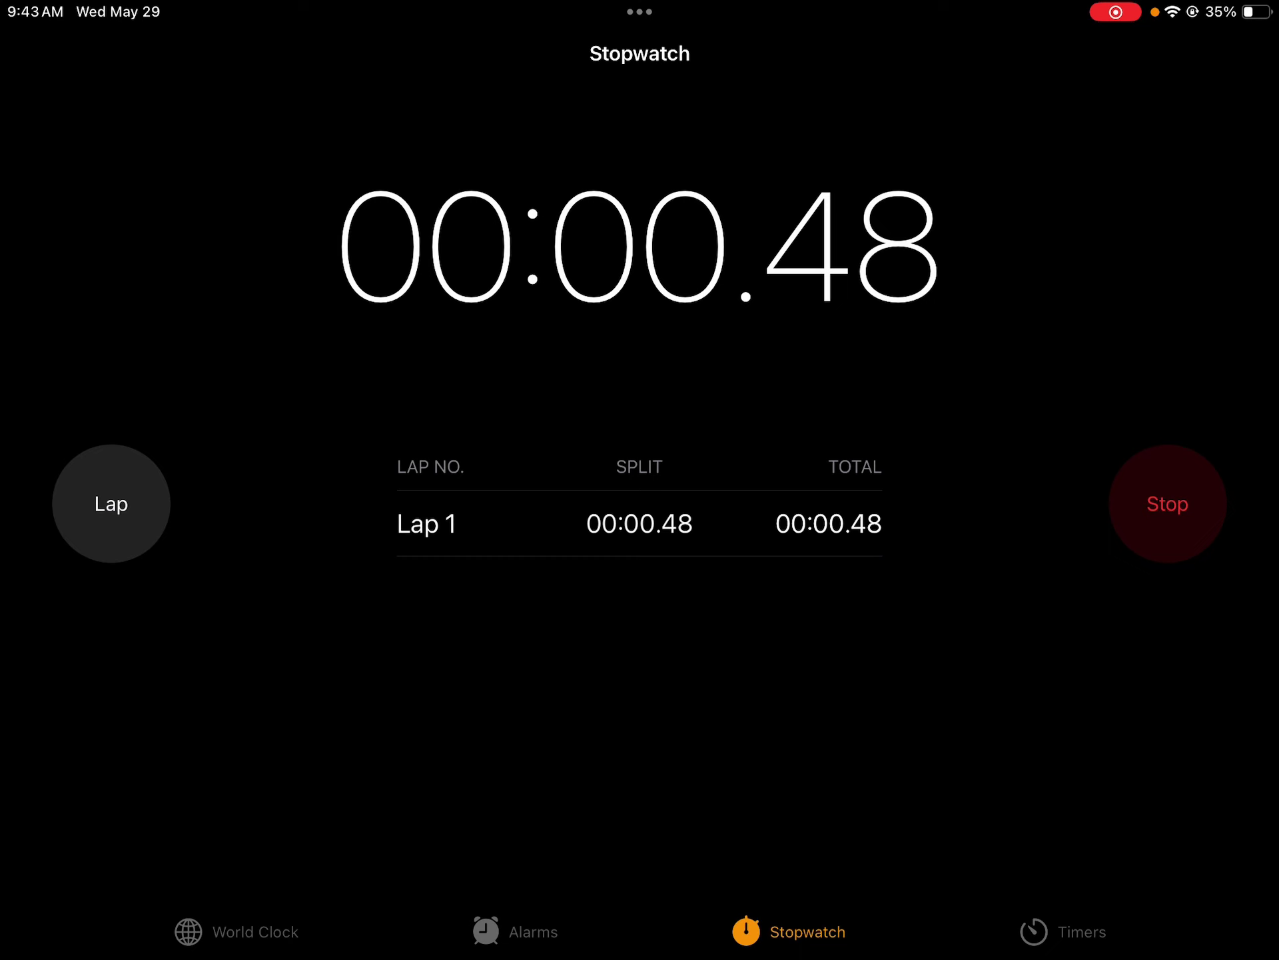
left_click(1168, 503)
left_click(112, 504)
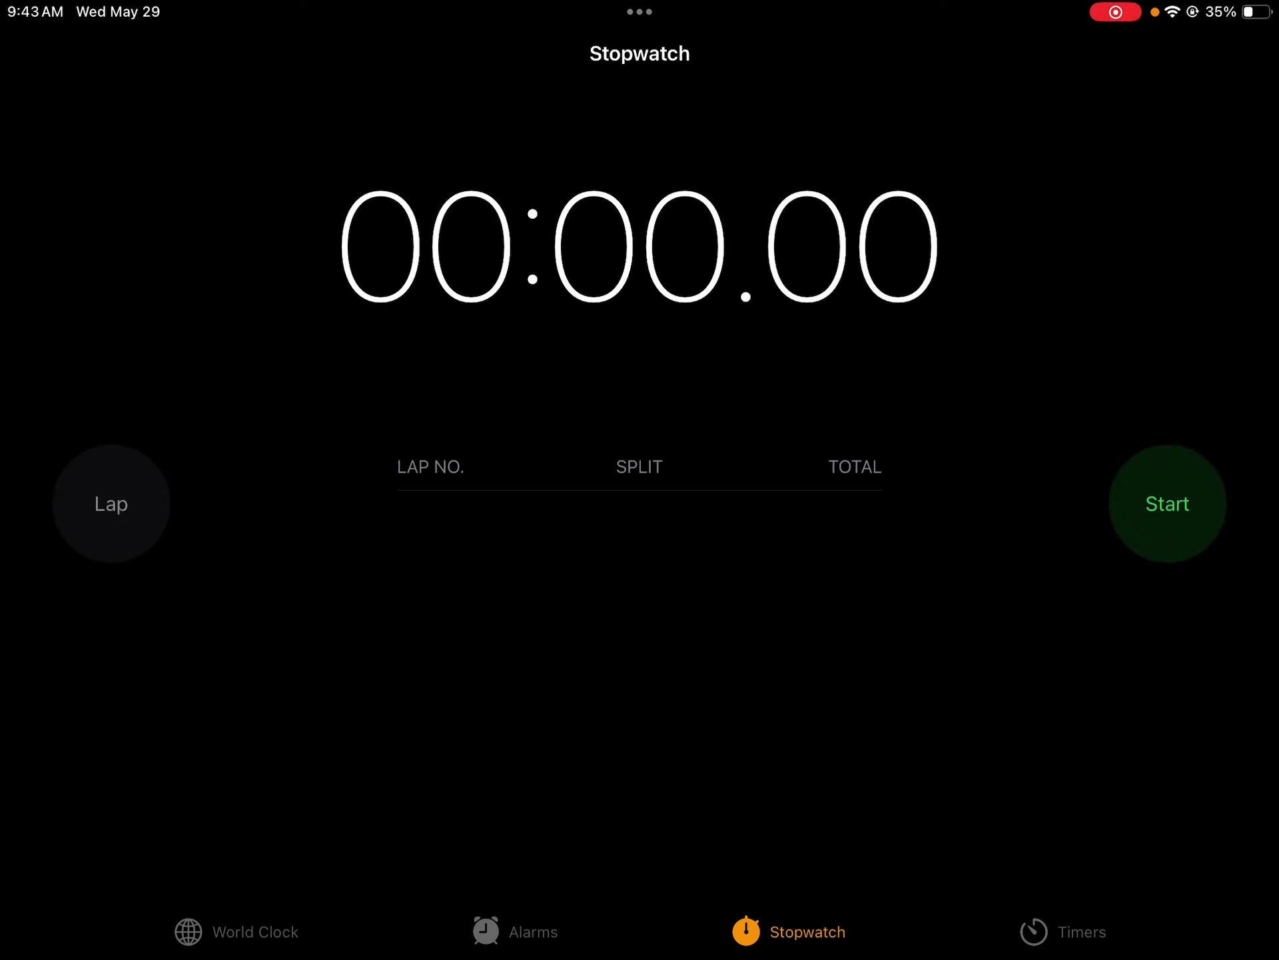
left_click(1168, 504)
left_click(1167, 505)
left_click(111, 504)
left_click(1167, 504)
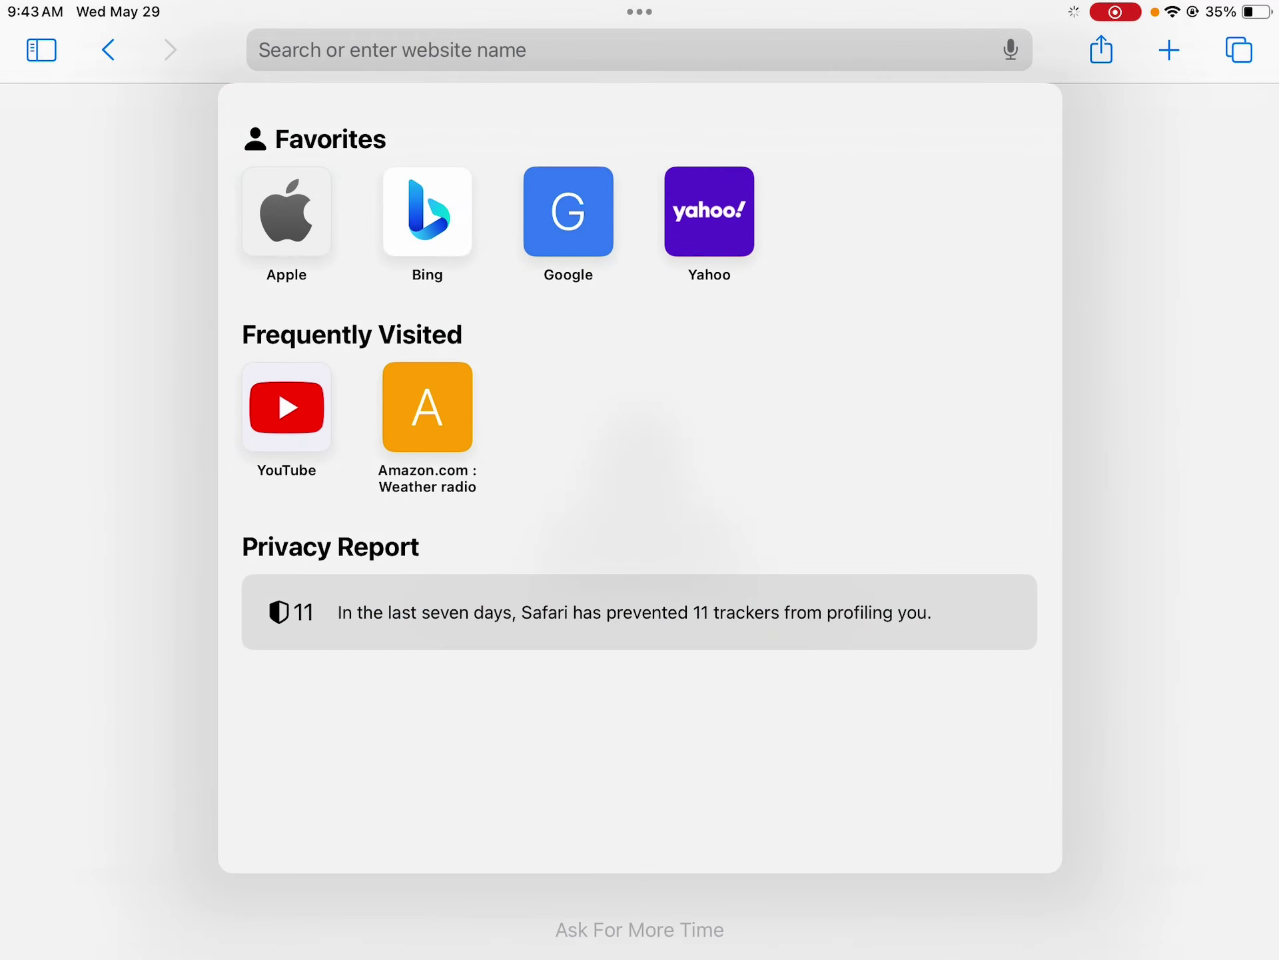
Close Safari, Clock, Roblox, The Weather Channel and the last open app.
key("super+Tab")
left_click_drag(1036, 150, 1036, 0)
left_click_drag(1036, 600, 1036, 100)
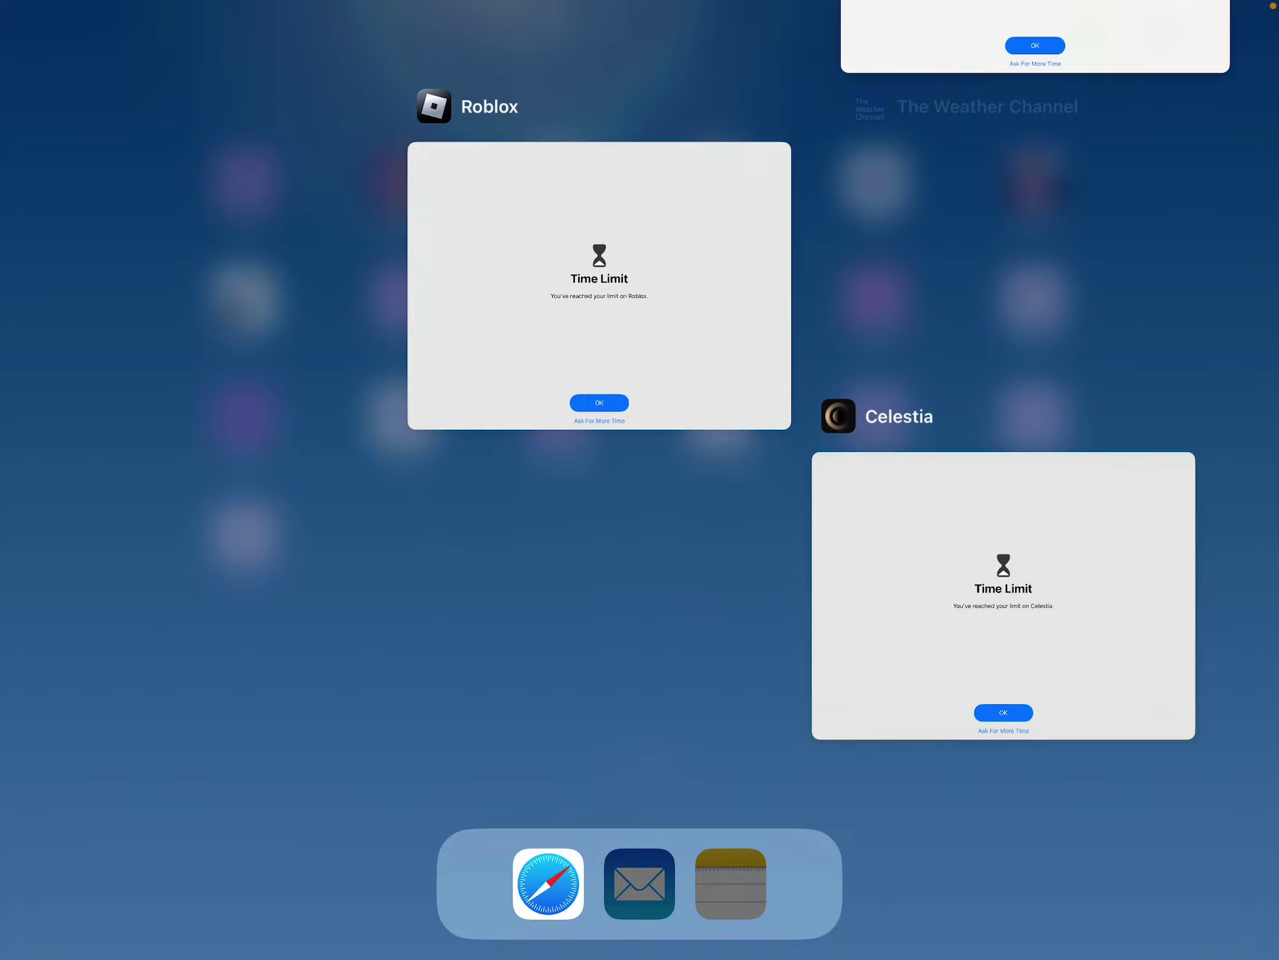
left_click_drag(600, 300, 601, 0)
left_click_drag(1000, 601, 999, 100)
left_click(300, 600)
Launch Photos from the home screen and grant One More Minute past its limit.
left_click_drag(1200, 5, 1199, 301)
left_click(930, 601)
left_click(400, 600)
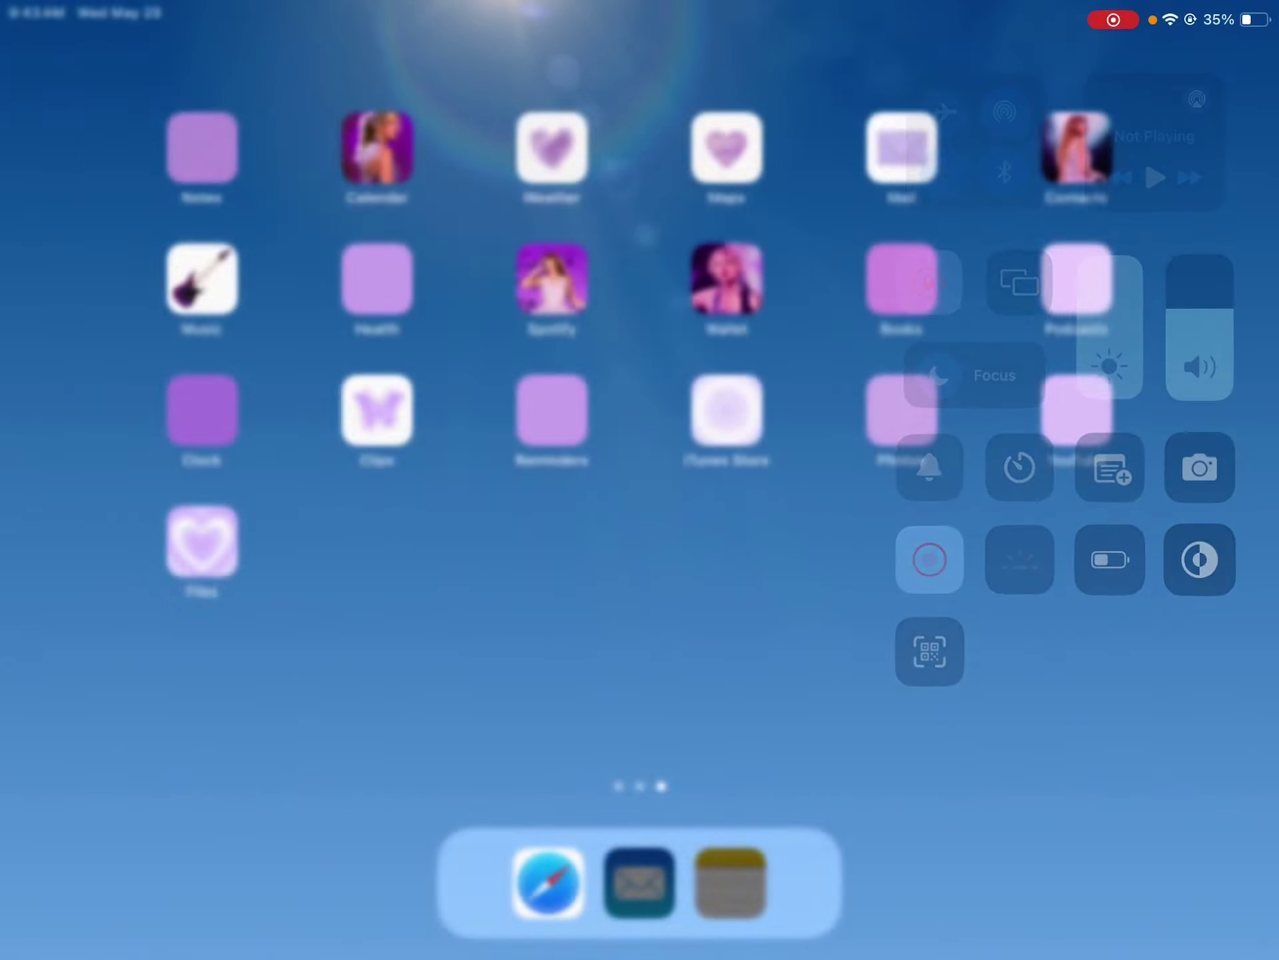
left_click_drag(900, 500, 301, 500)
left_click(794, 483)
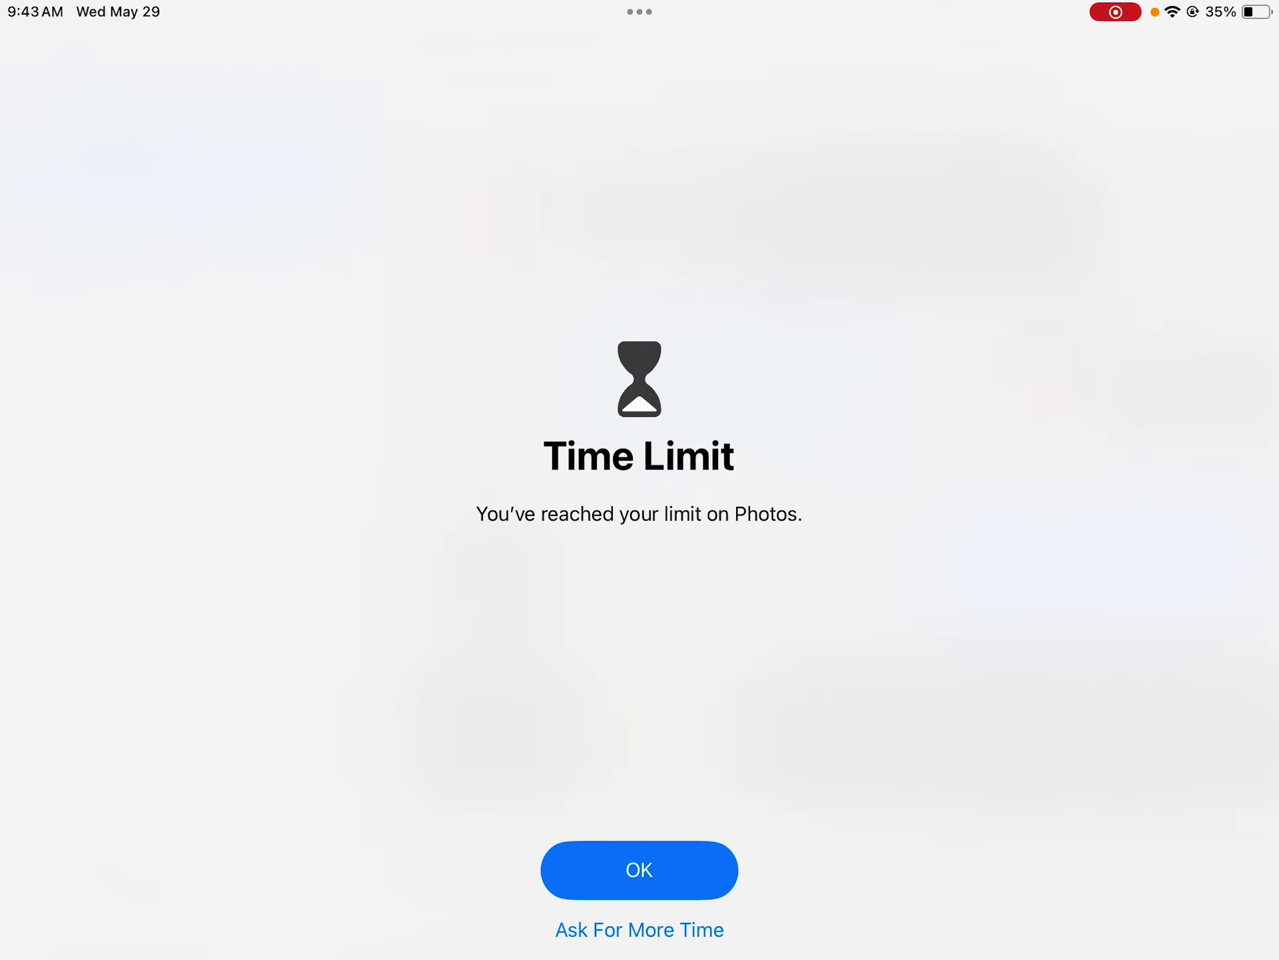
left_click(640, 930)
left_click(620, 772)
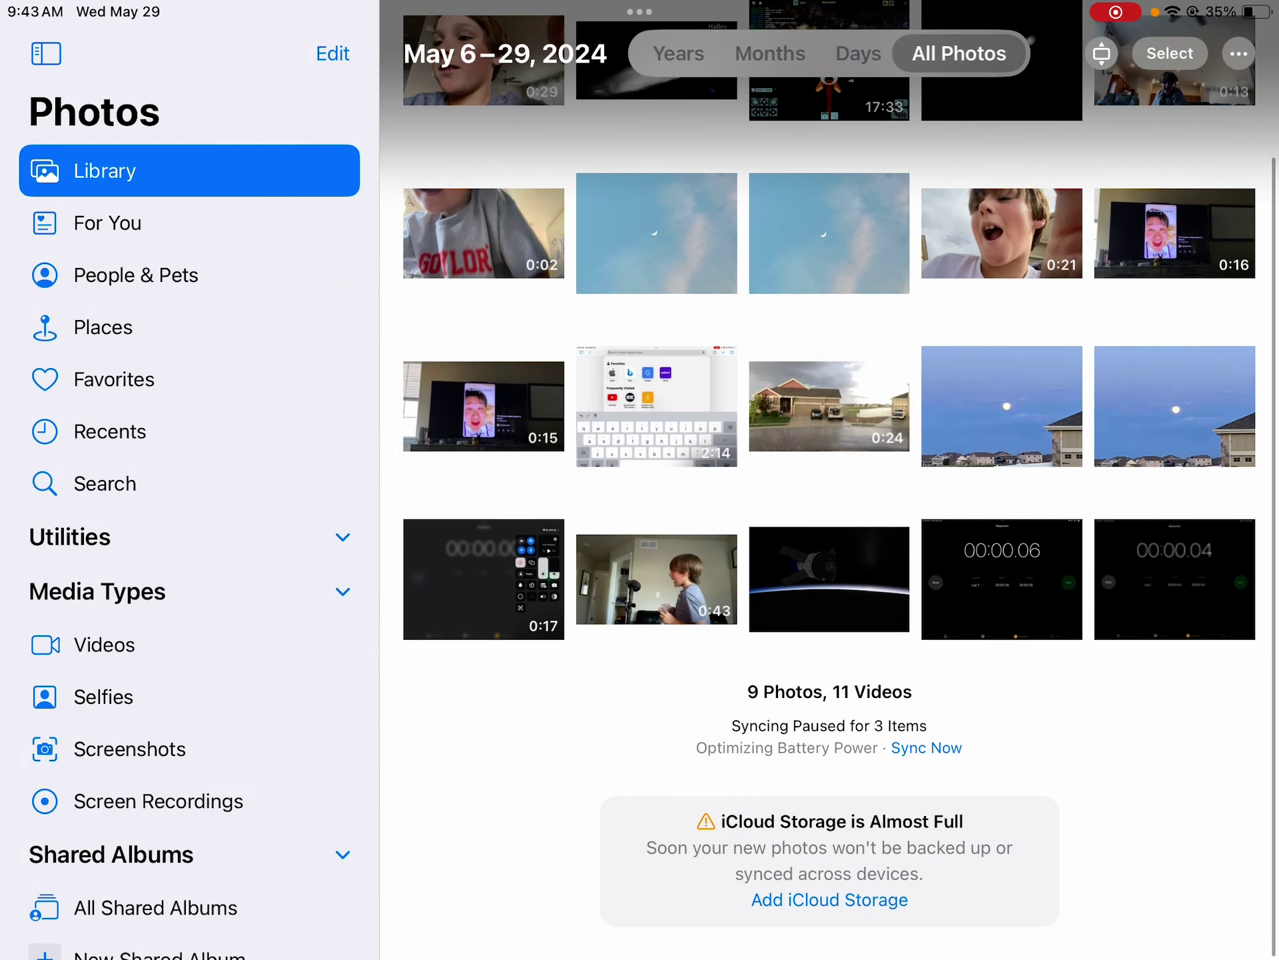
View the 00:00.04 screenshot full-size, then swipe back past 00:00.06 to the spacecraft image.
left_click(1166, 558)
left_click_drag(300, 501, 900, 500)
left_click_drag(301, 501, 899, 500)
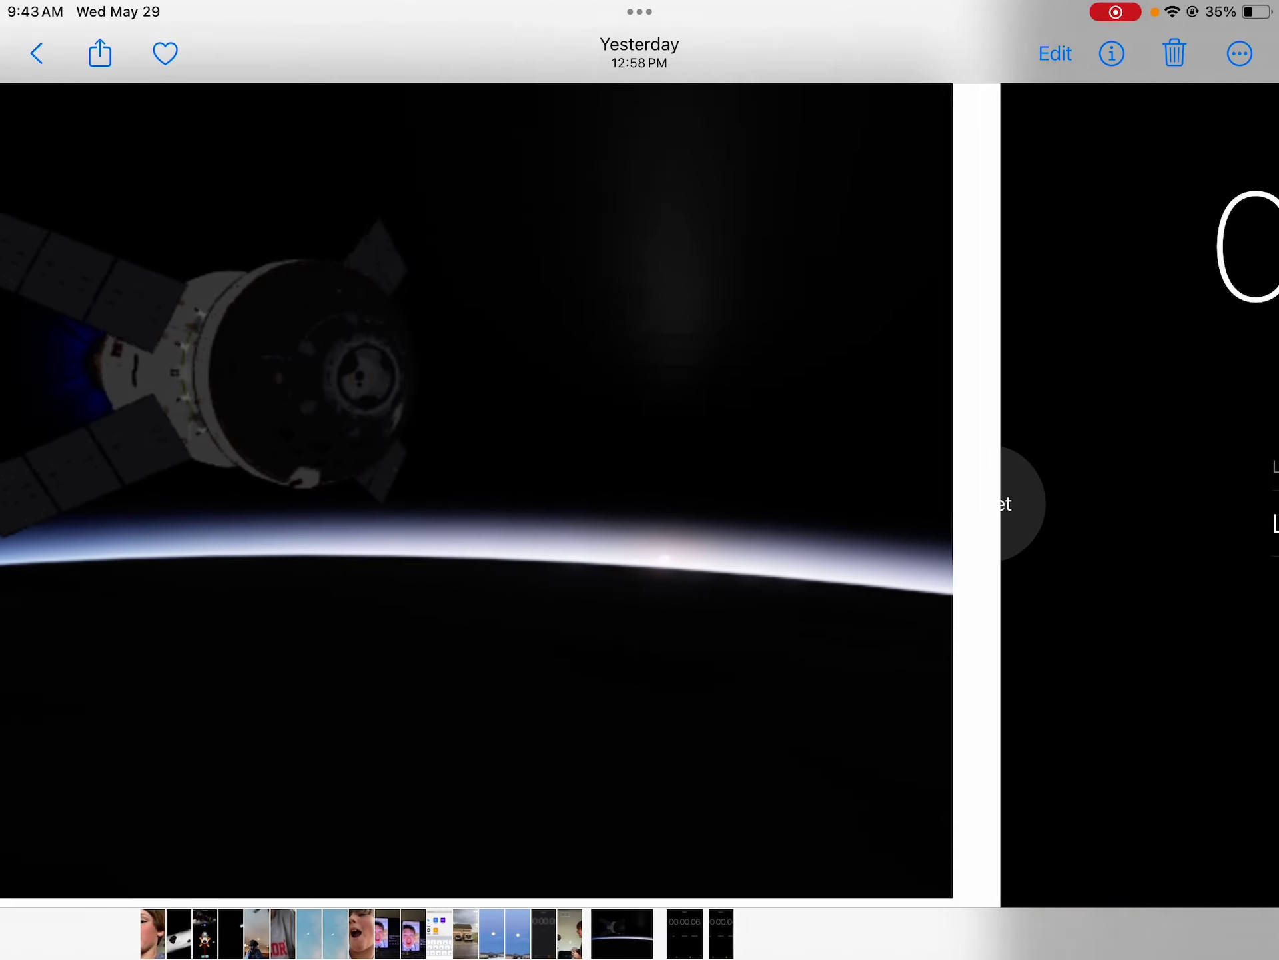
mouse_move(300, 500)
left_mouse_down()
mouse_move(900, 501)
mouse_move(300, 500)
left_mouse_up()
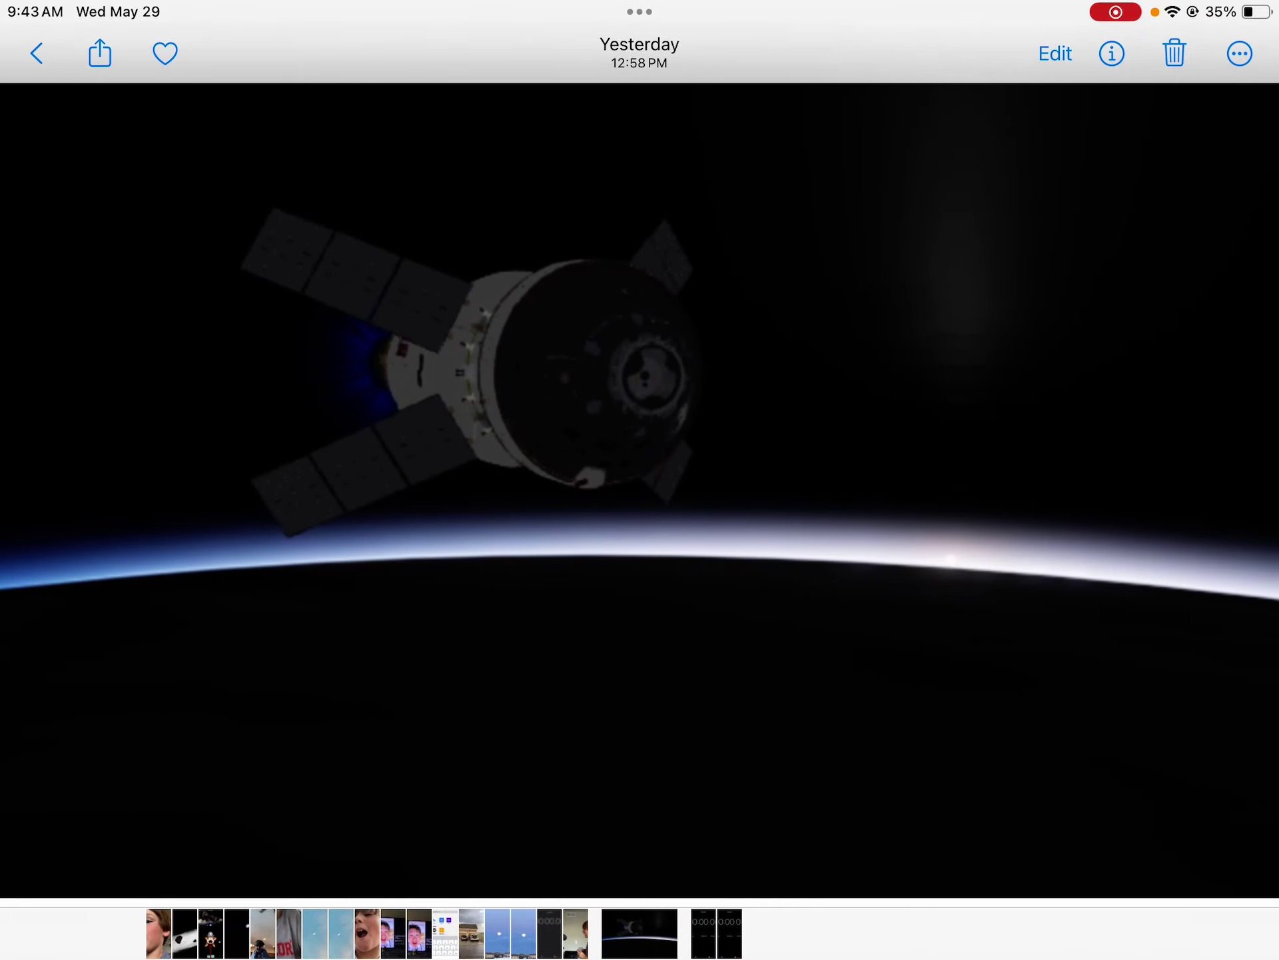
Swipe forward to the 00:00.06 and 00:00.04 screenshots, then return home.
left_click_drag(901, 500, 300, 501)
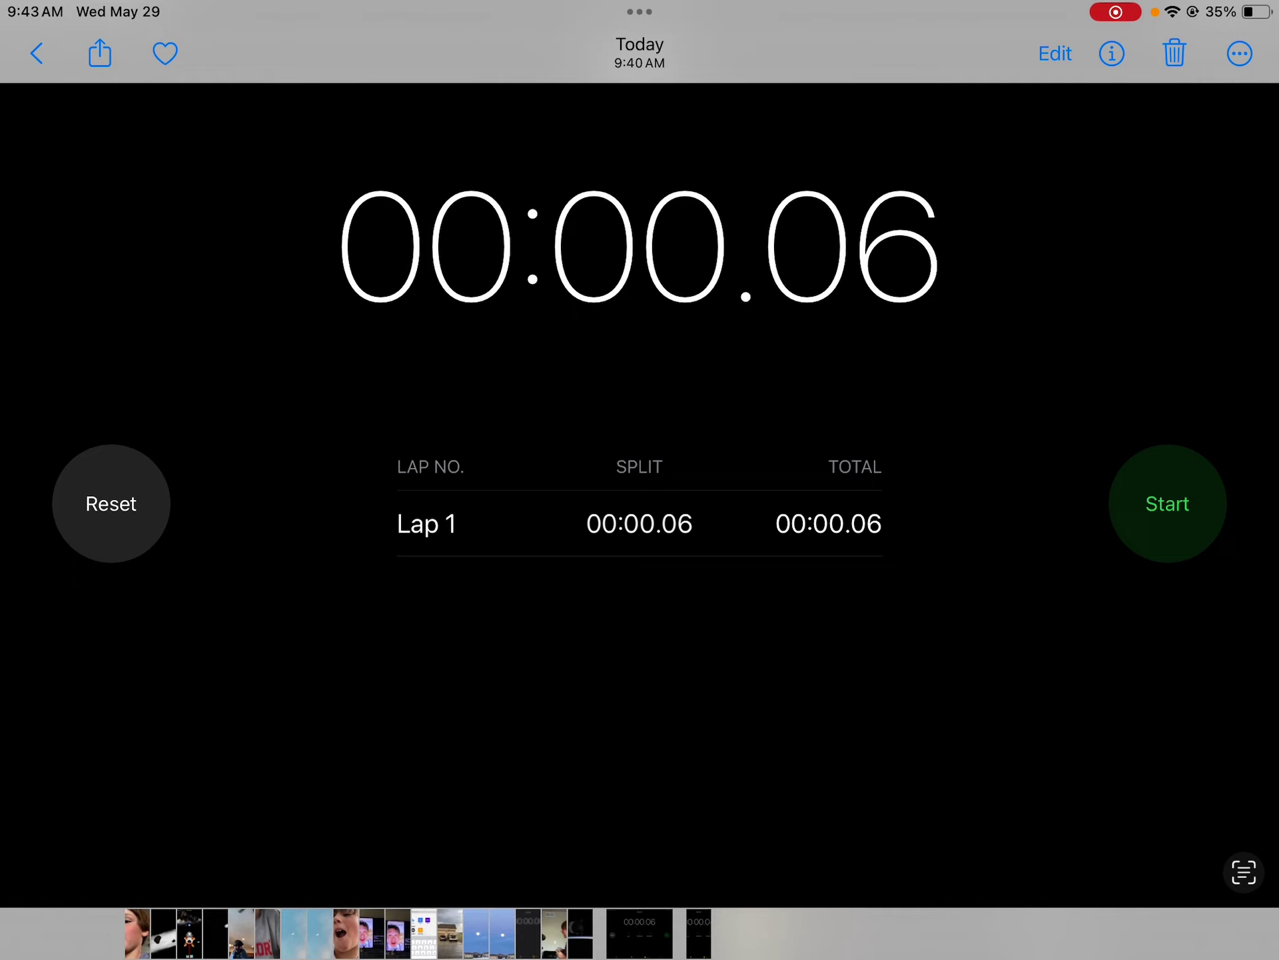
left_click_drag(900, 499, 301, 499)
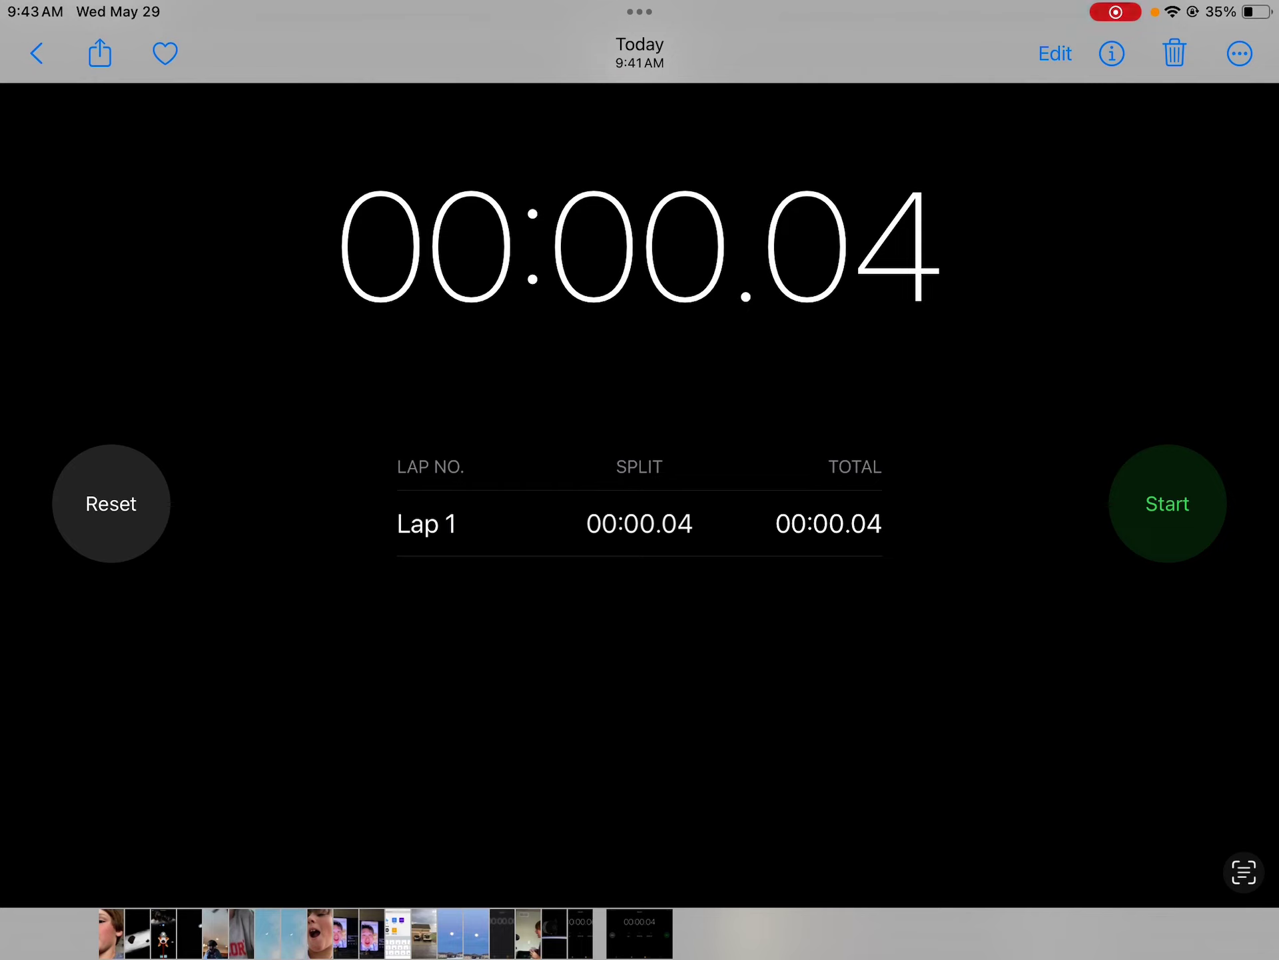
key("super+h")
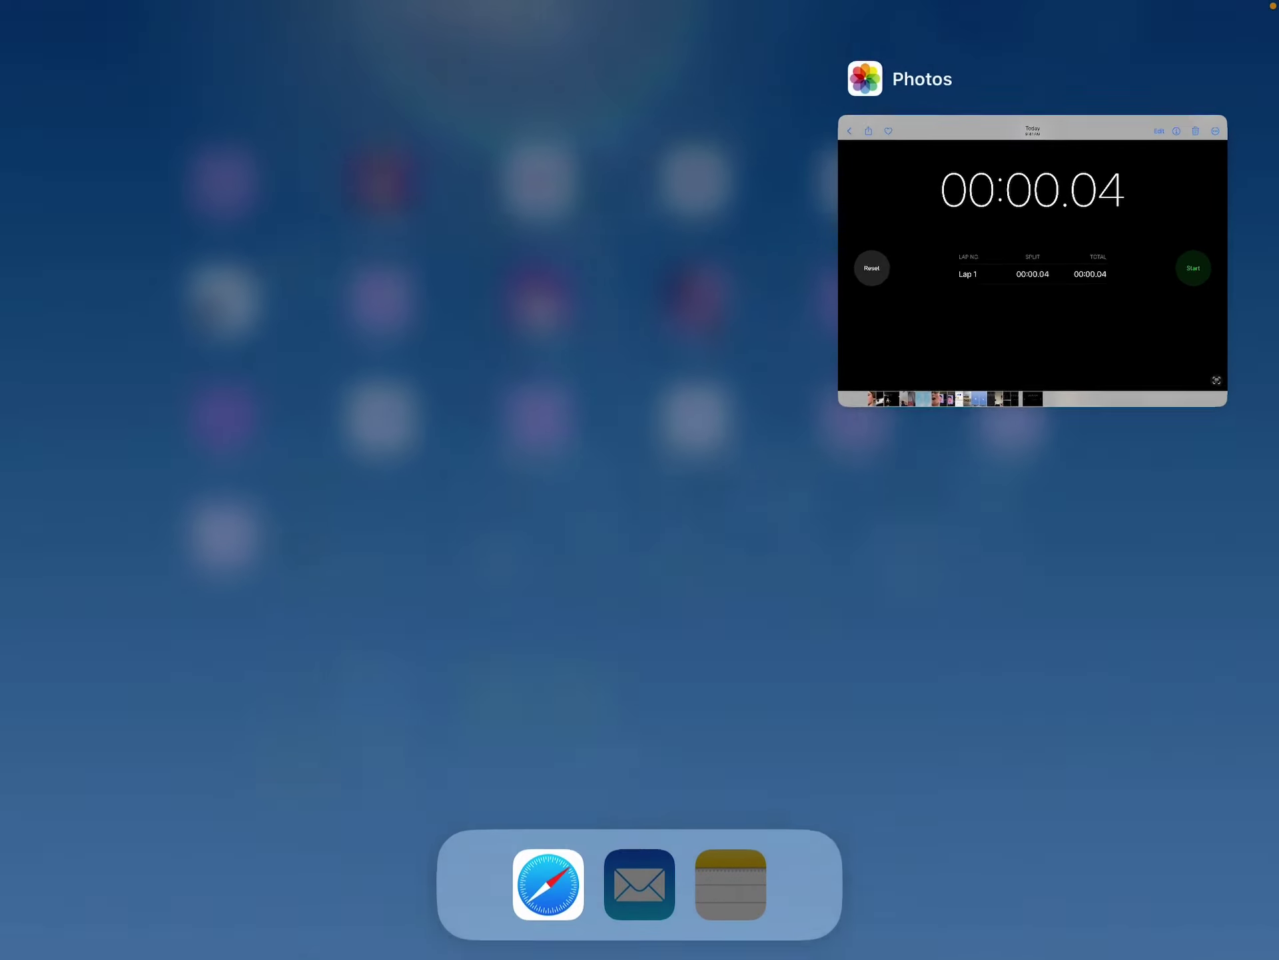